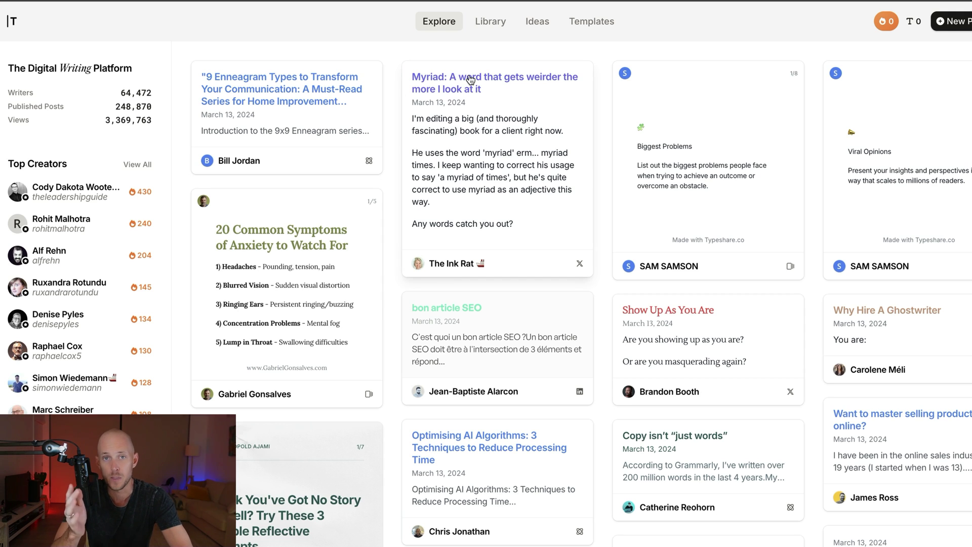
Step: Switch Typeshare from the Explore feed to the Writing Templates library
click(591, 21)
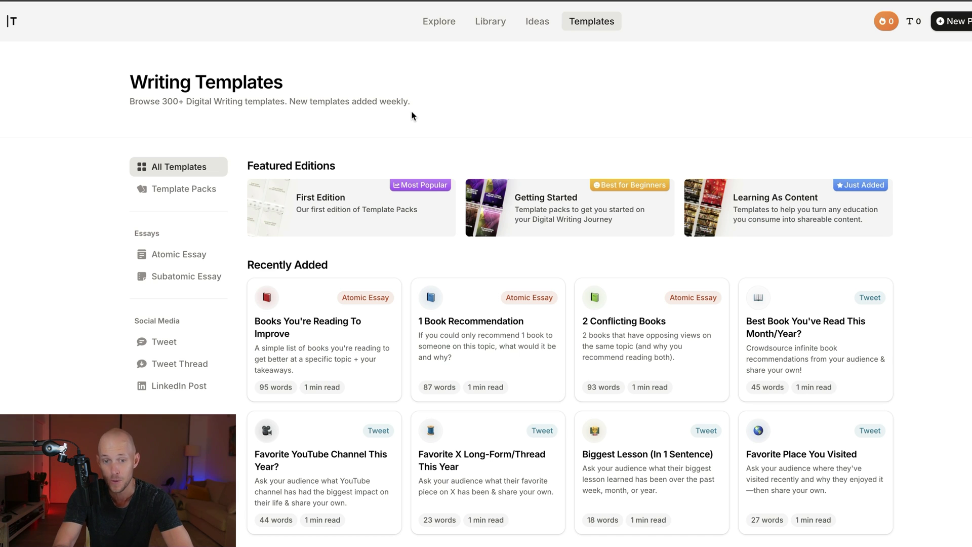
Step: Scroll down to All Templates and preview the 1,000 Hours Tweet Thread template
scroll(481, 162, down, 2)
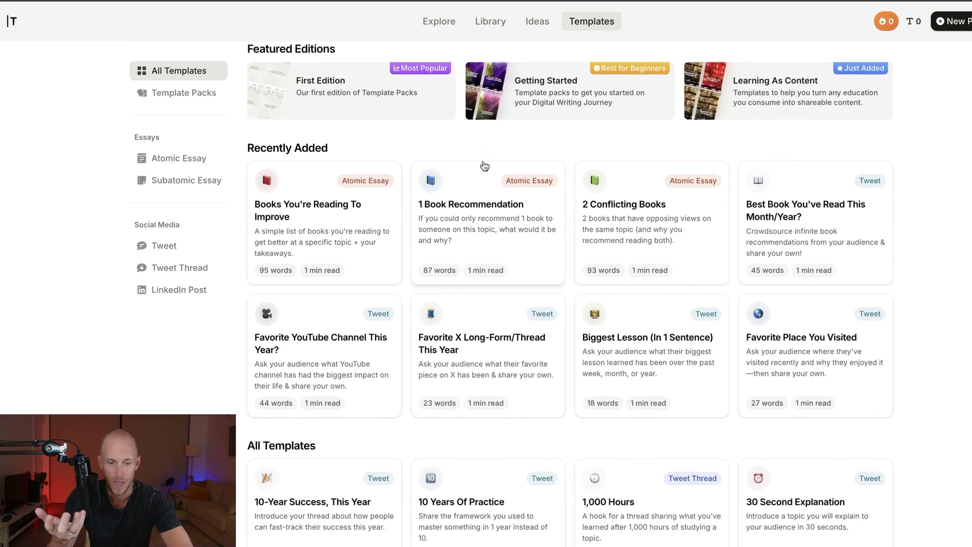
scroll(481, 162, up, 2)
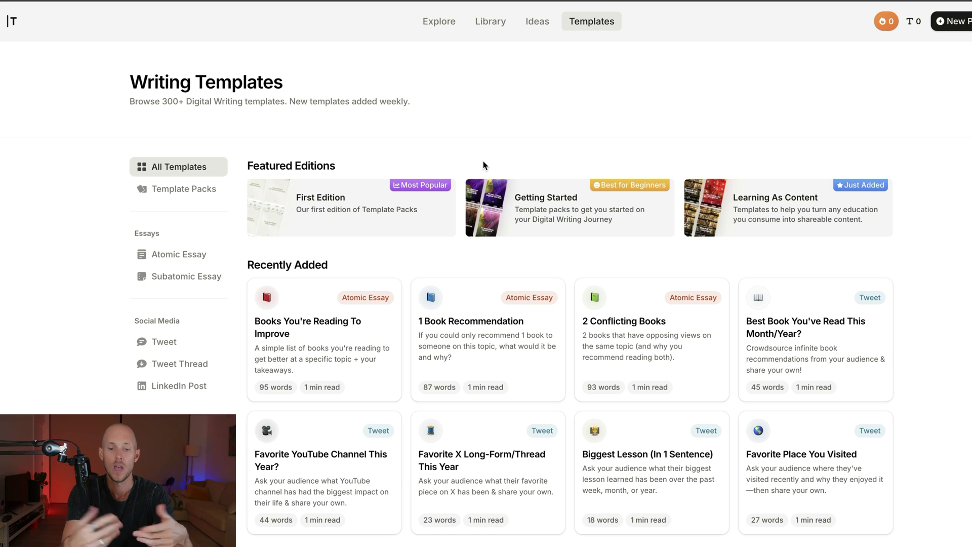
scroll(330, 244, down, 6)
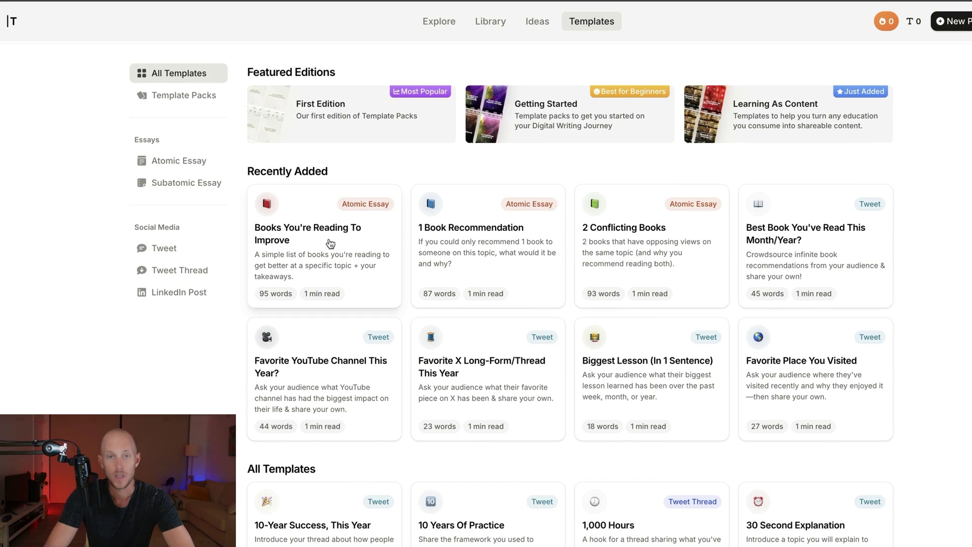
scroll(330, 244, down, 3)
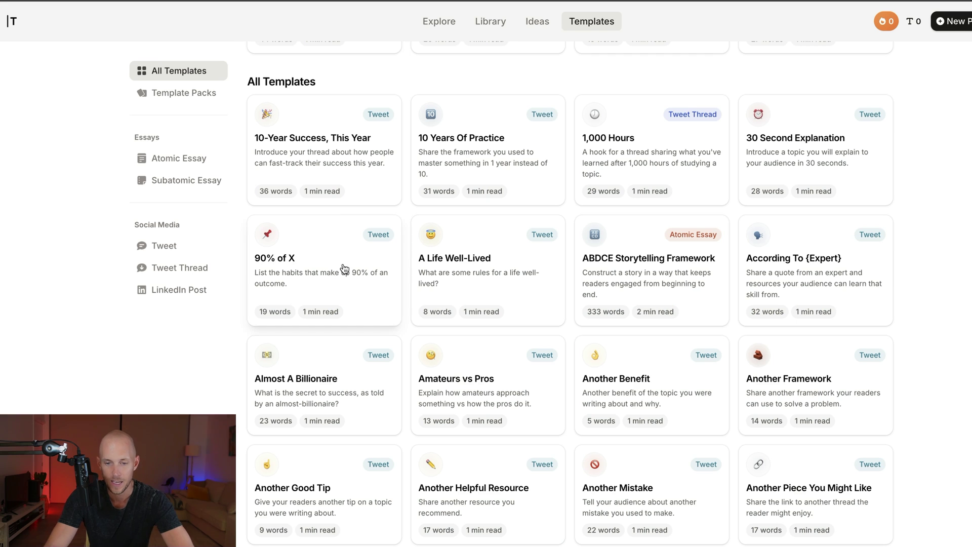
click(653, 172)
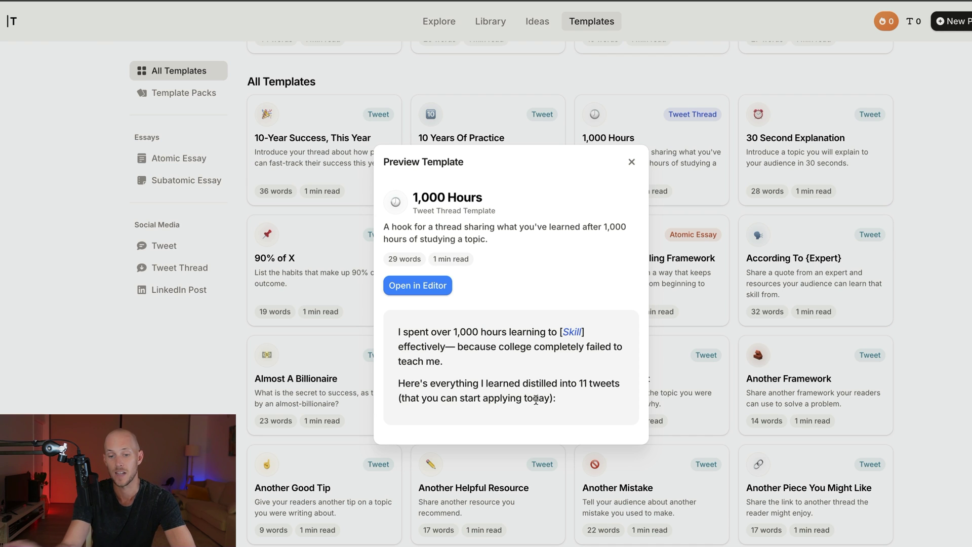
click(774, 474)
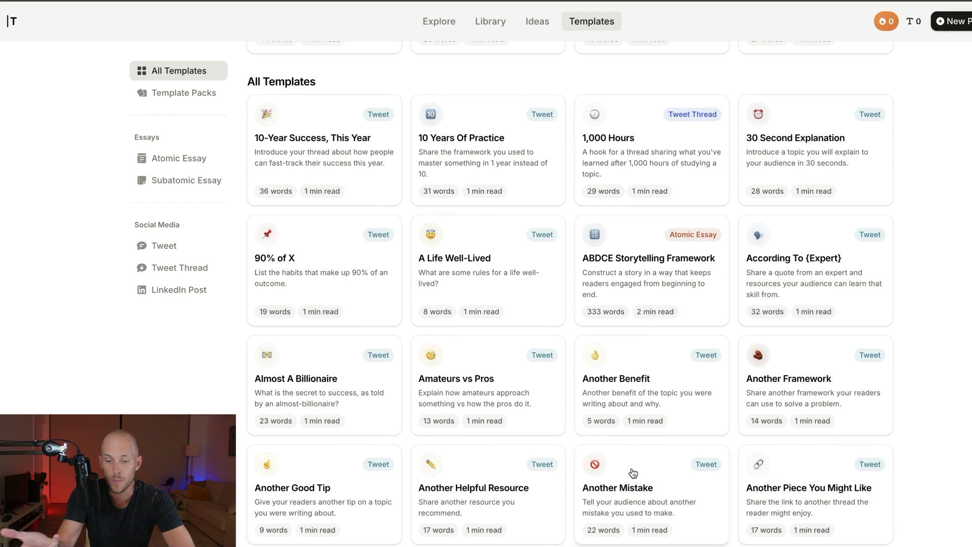
scroll(633, 473, down, 7)
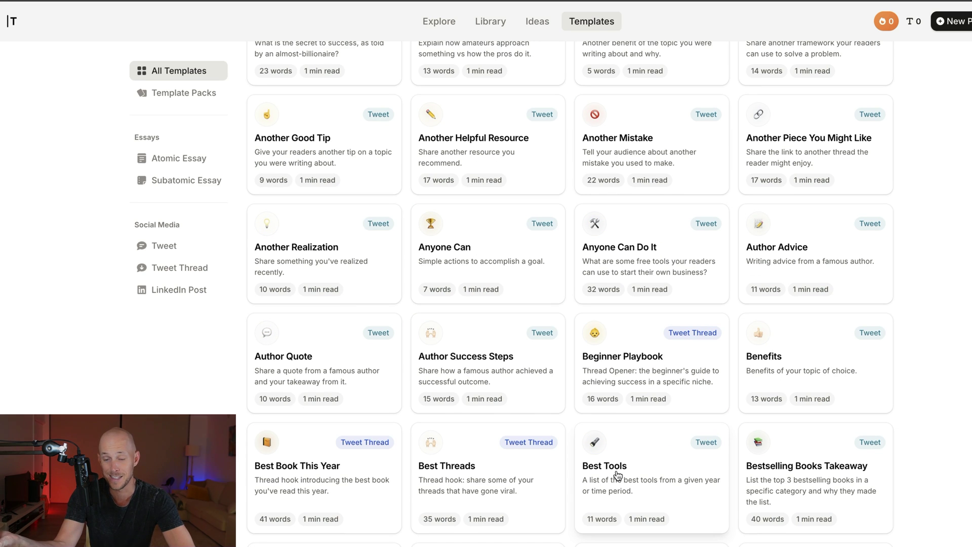
Step: Scroll further through All Templates and look over the Template Packs collection
scroll(618, 475, down, 4)
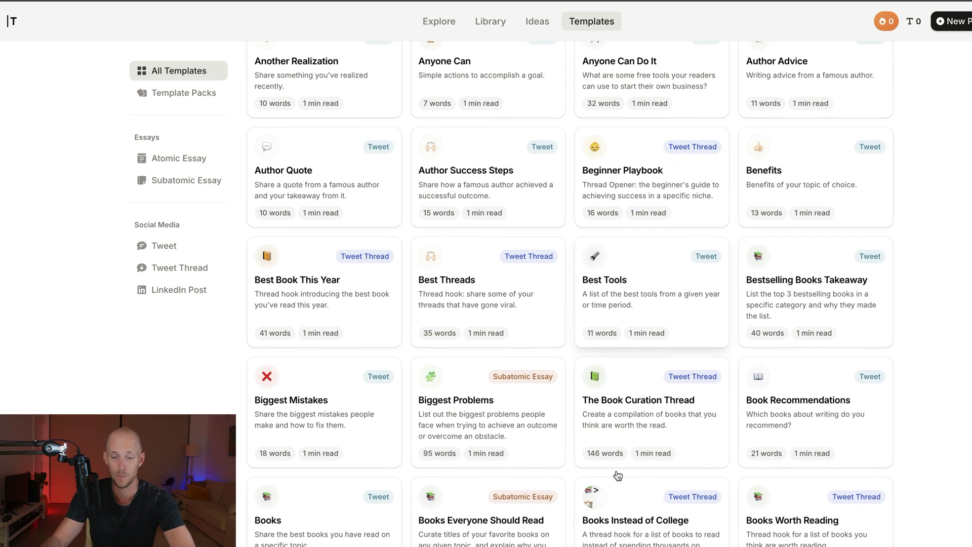
scroll(427, 514, down, 6)
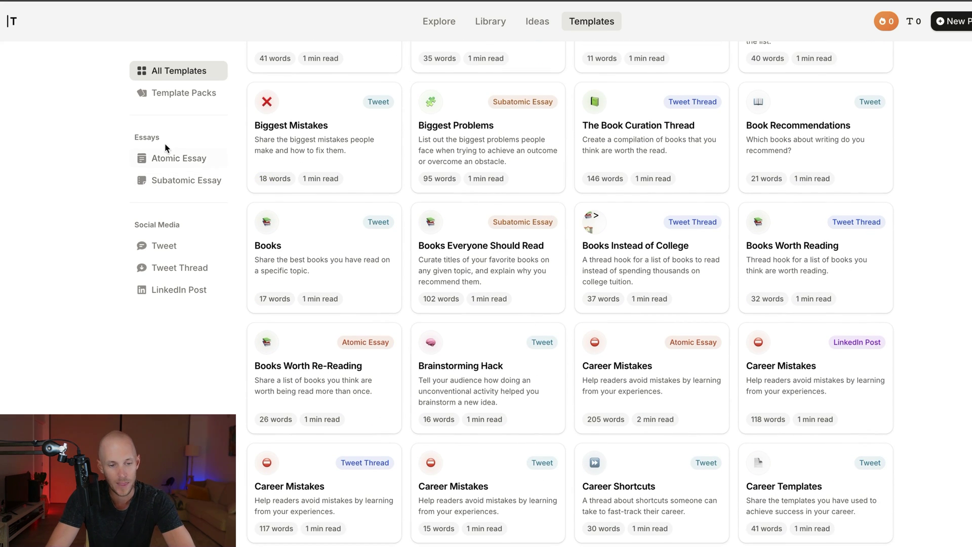
click(167, 95)
scroll(590, 140, down, 5)
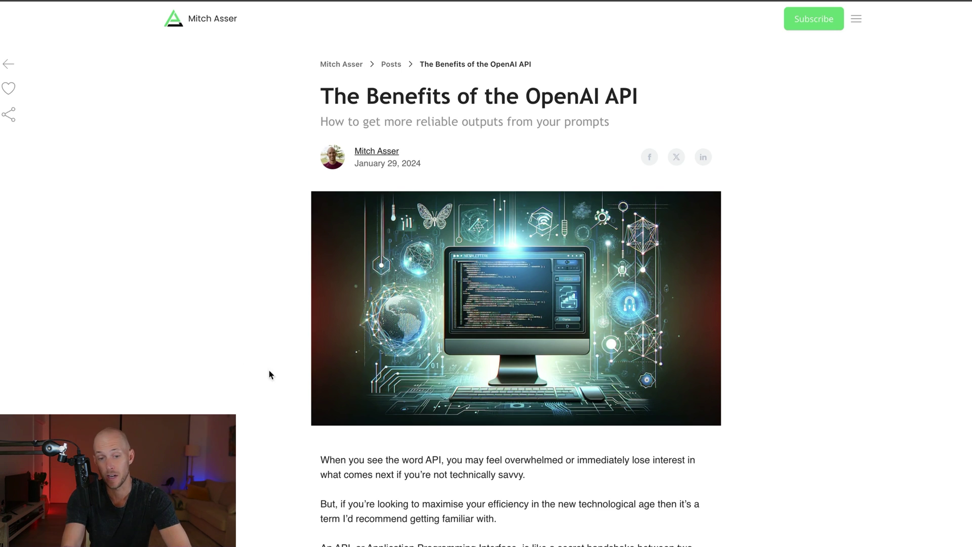
Step: Scroll down through 'The Benefits of the OpenAI API' blog post
scroll(291, 357, down, 15)
scroll(291, 357, down, 15)
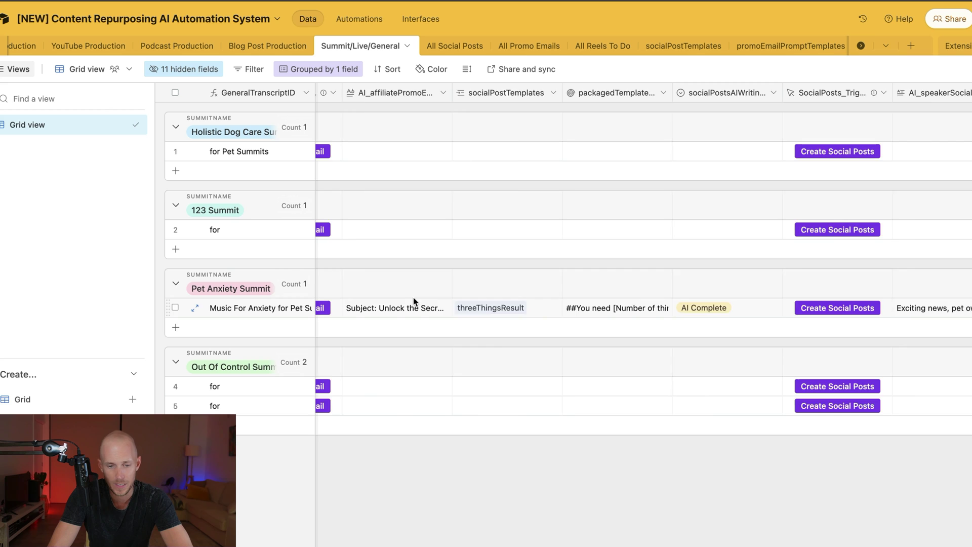
Step: Widen the GeneralTranscriptID column so 'Music For Anxiety for Pet Summits' shows in full
scroll(413, 296, left, 15)
click(225, 314)
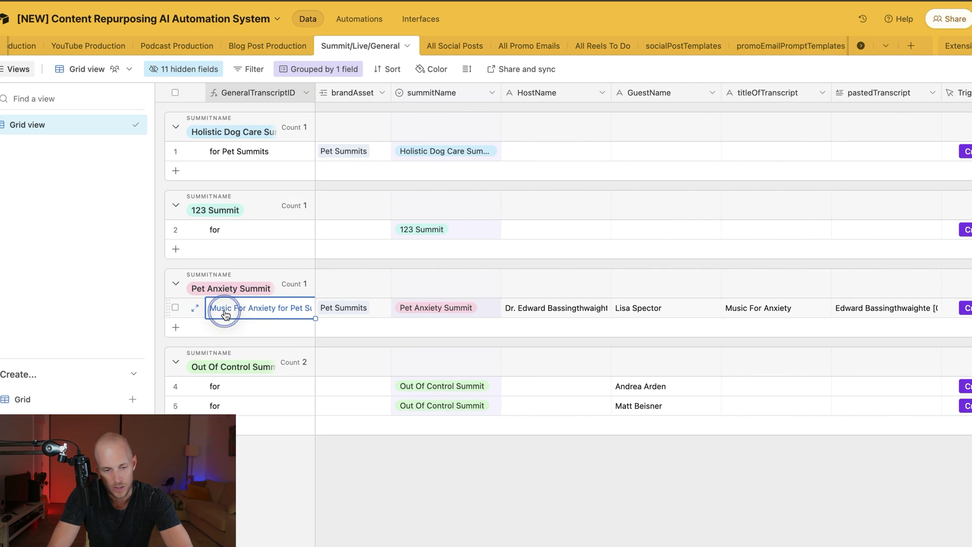
drag(315, 94, 359, 93)
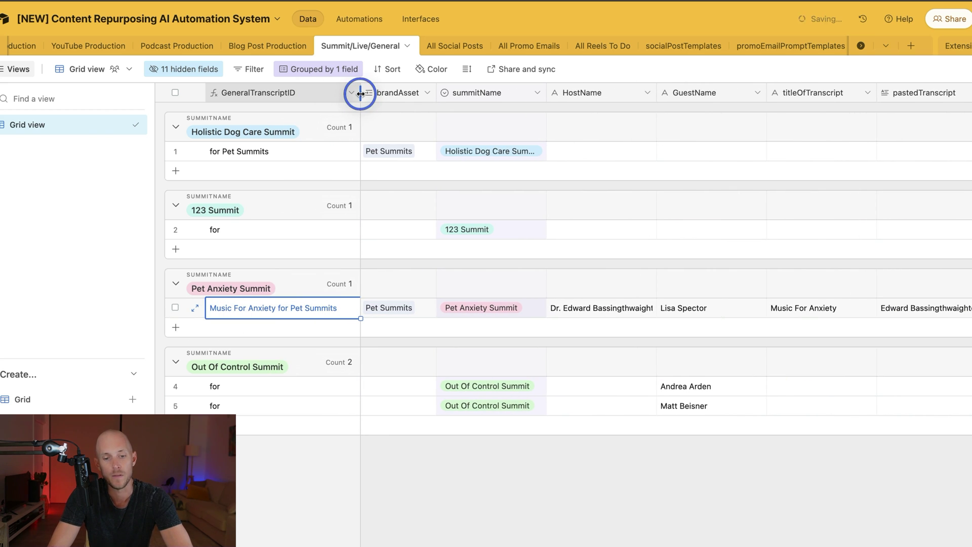
scroll(465, 308, right, 3)
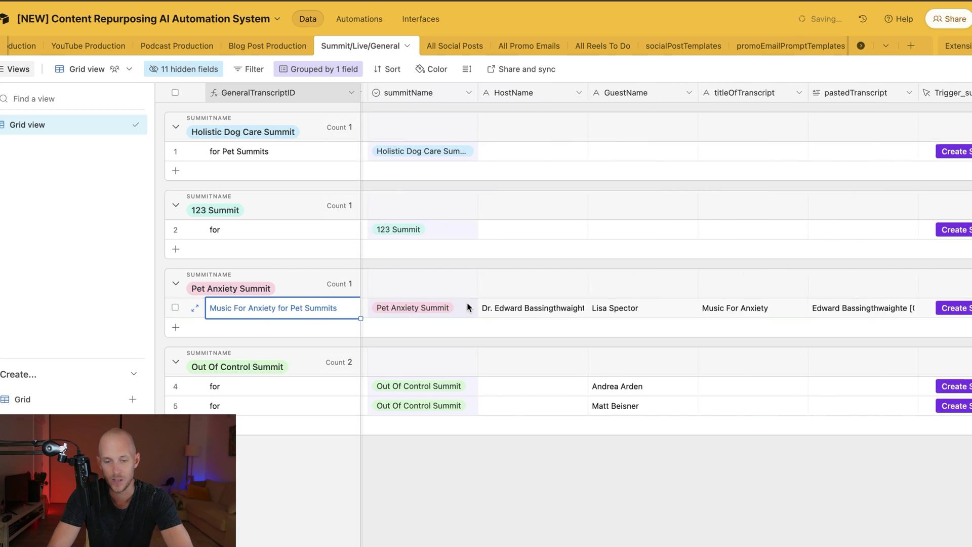
scroll(478, 307, right, 5)
Step: Expand and read the Pet Anxiety row's pasted transcript, then close it
click(490, 307)
scroll(506, 309, right, 5)
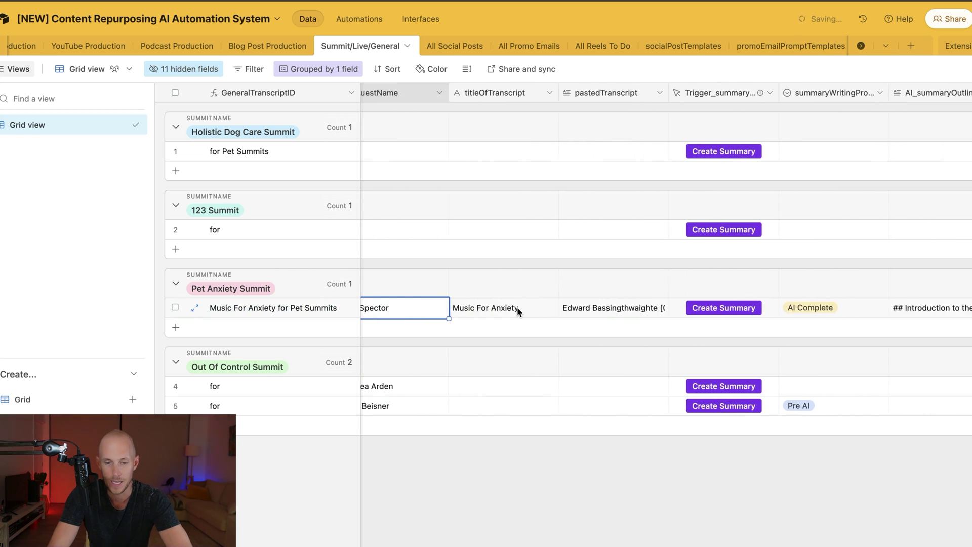
scroll(518, 310, right, 2)
click(514, 307)
click(575, 304)
click(639, 306)
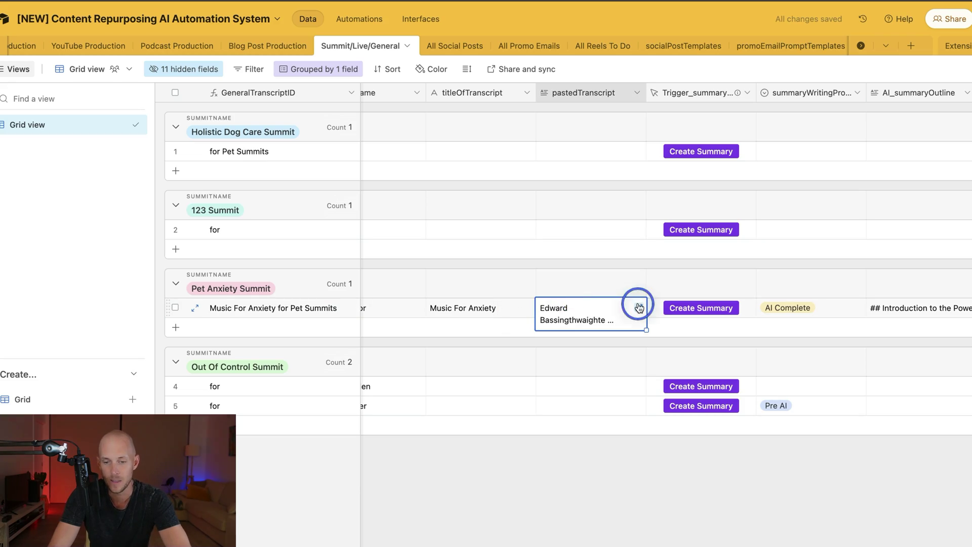
scroll(701, 258, down, 10)
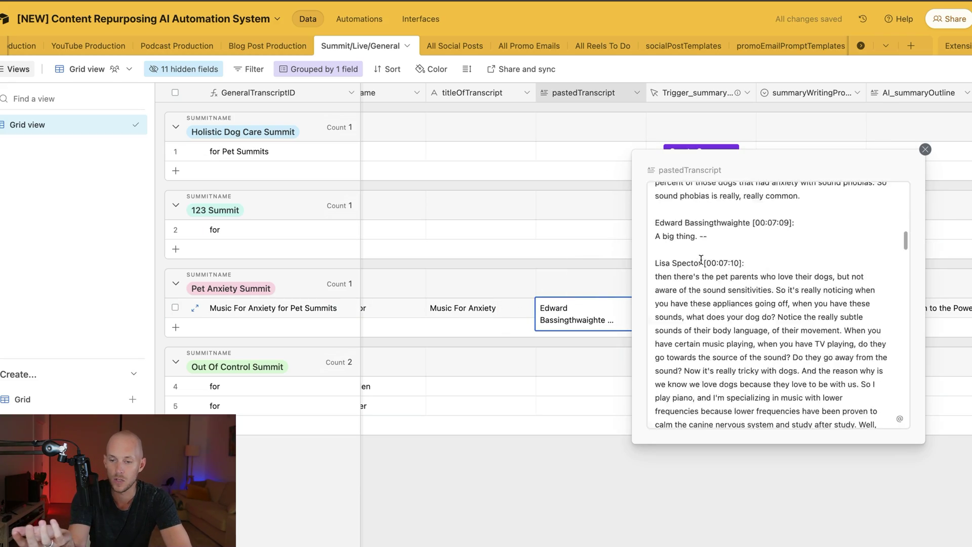
scroll(701, 259, down, 20)
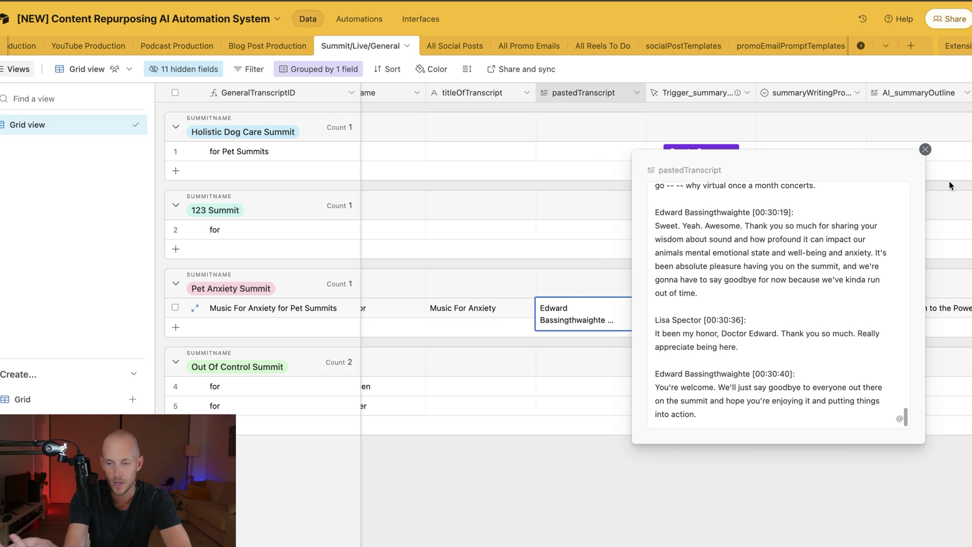
click(925, 149)
Step: Scroll right to the Pet Anxiety record's template, AI Complete status and generated post
scroll(615, 301, right, 5)
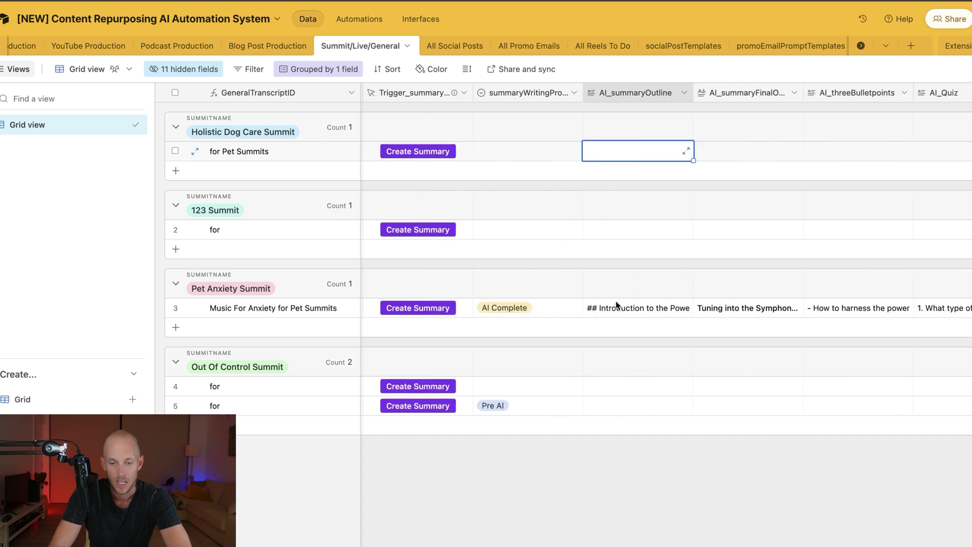
scroll(615, 301, right, 15)
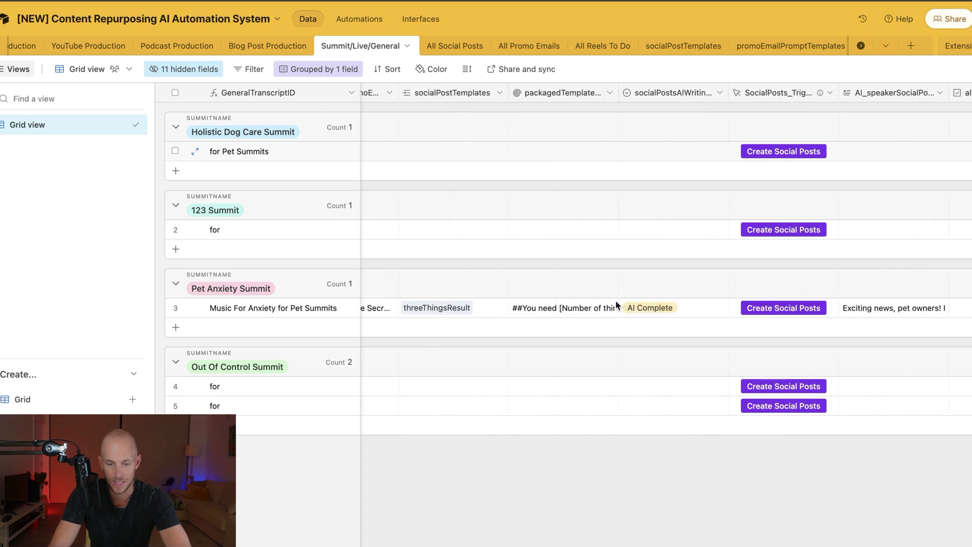
scroll(615, 301, right, 5)
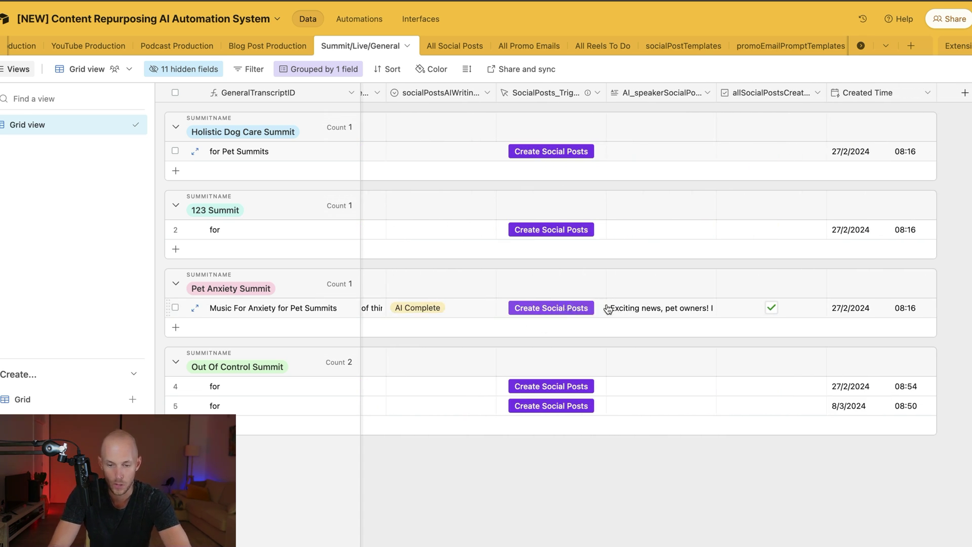
scroll(571, 256, left, 5)
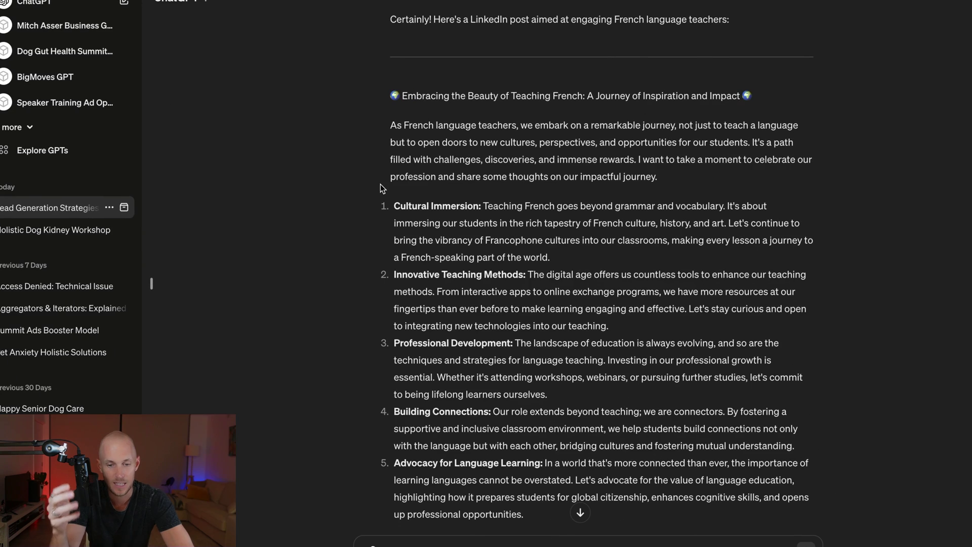
Step: Read to the end of the French language teachers post and clear the leftover draft message
scroll(409, 263, down, 7)
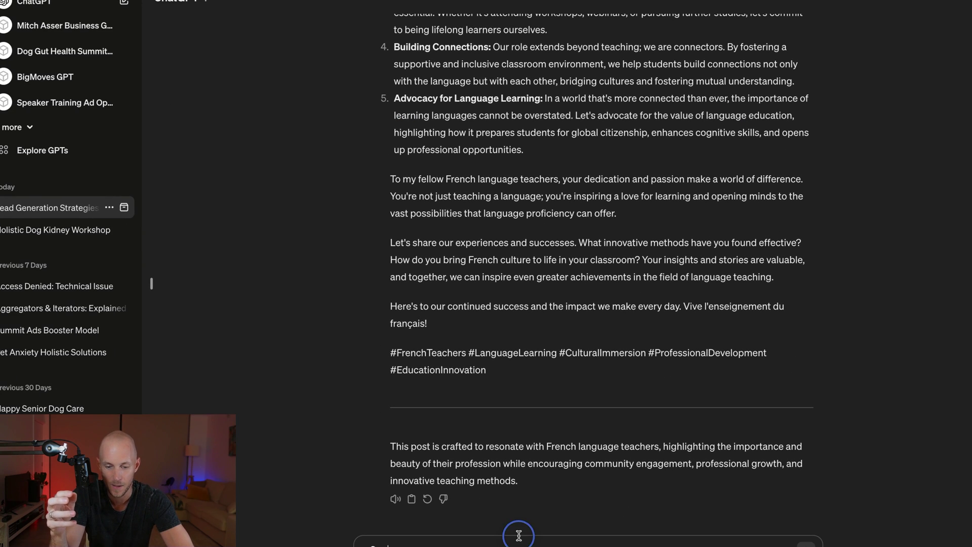
scroll(522, 540, up, 1)
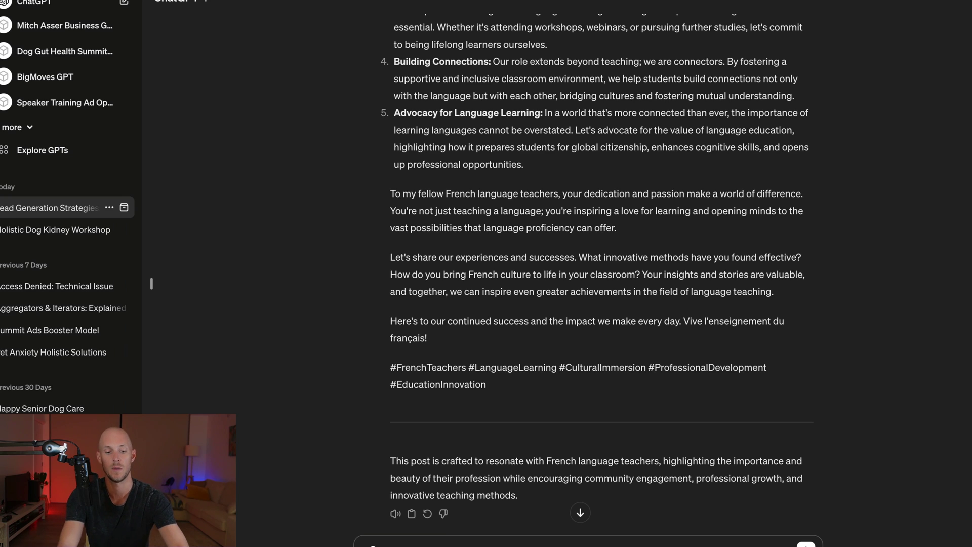
key(ctrl+a)
key(BackSpace)
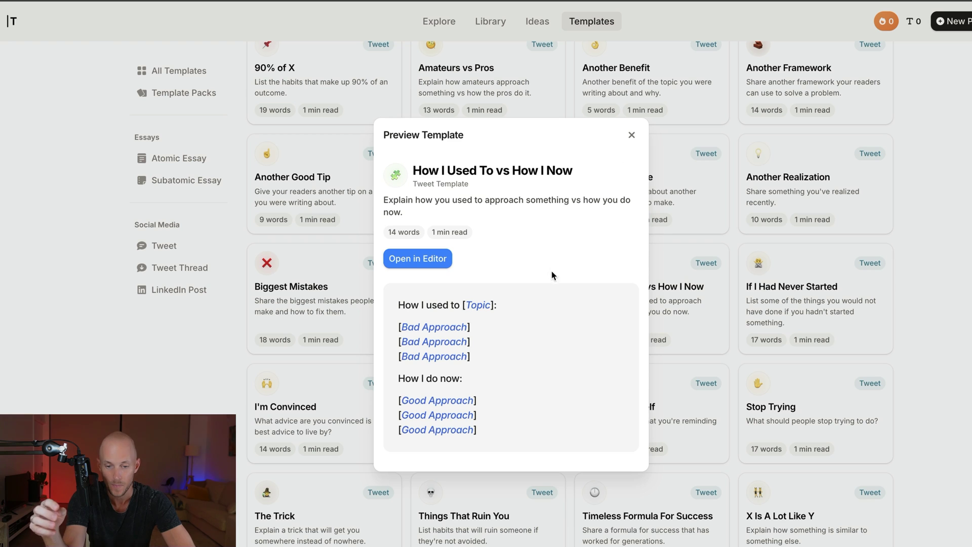
Step: Link the tomorrowsNewsletter template to row 3's socialPostTemplates alongside the existing one
drag(515, 429, 382, 296)
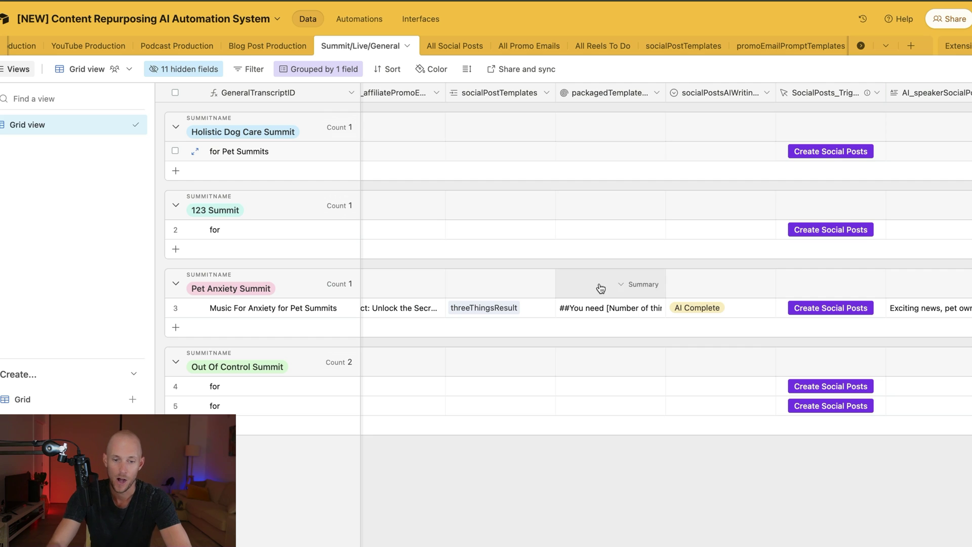
click(503, 310)
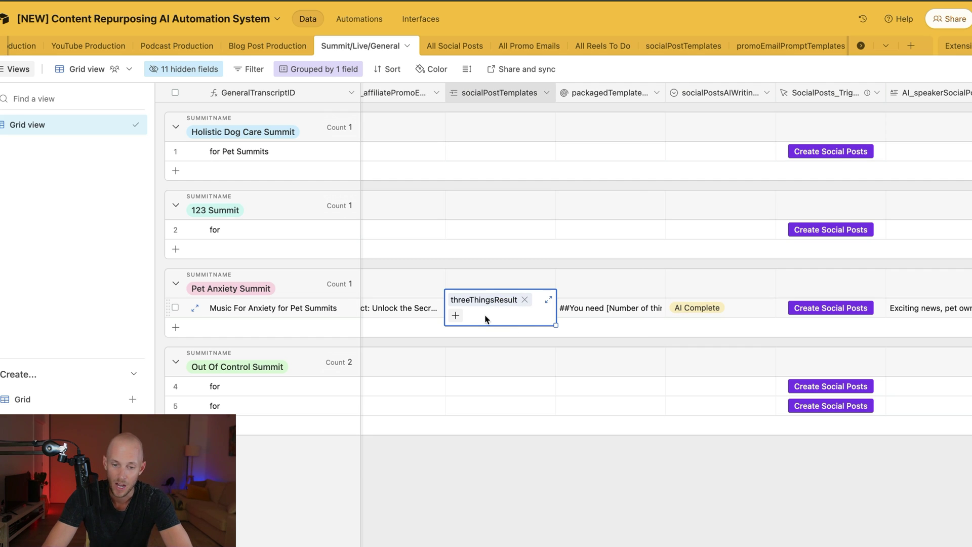
click(456, 316)
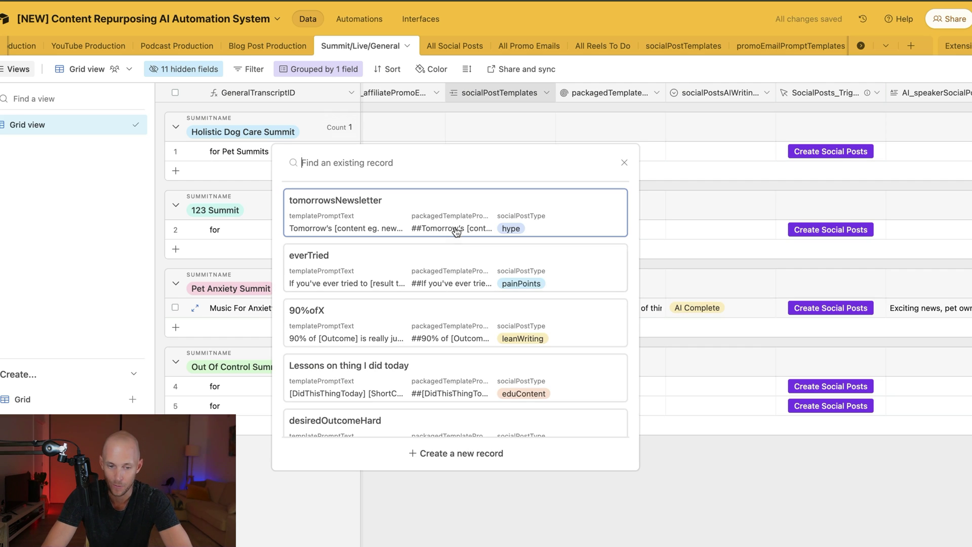
scroll(428, 267, down, 10)
scroll(428, 267, down, 15)
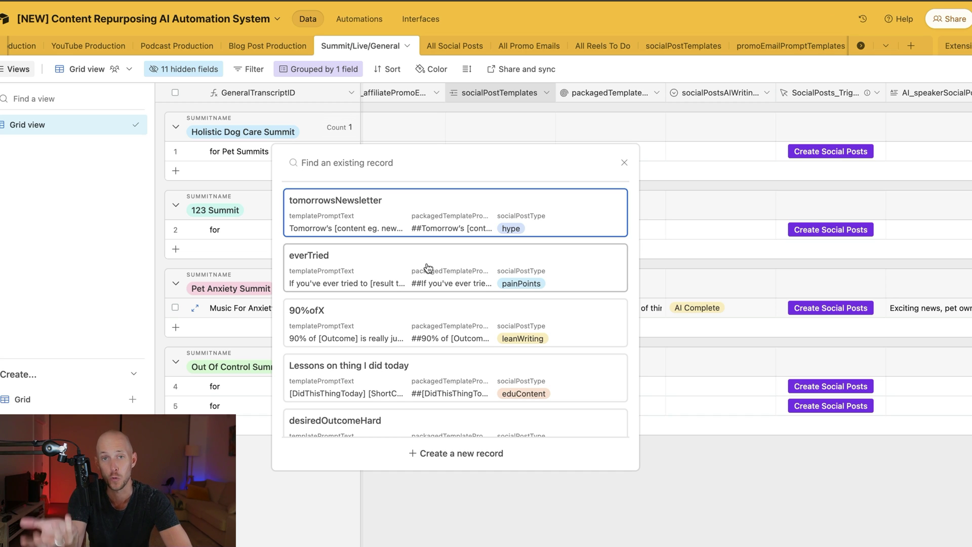
key(Return)
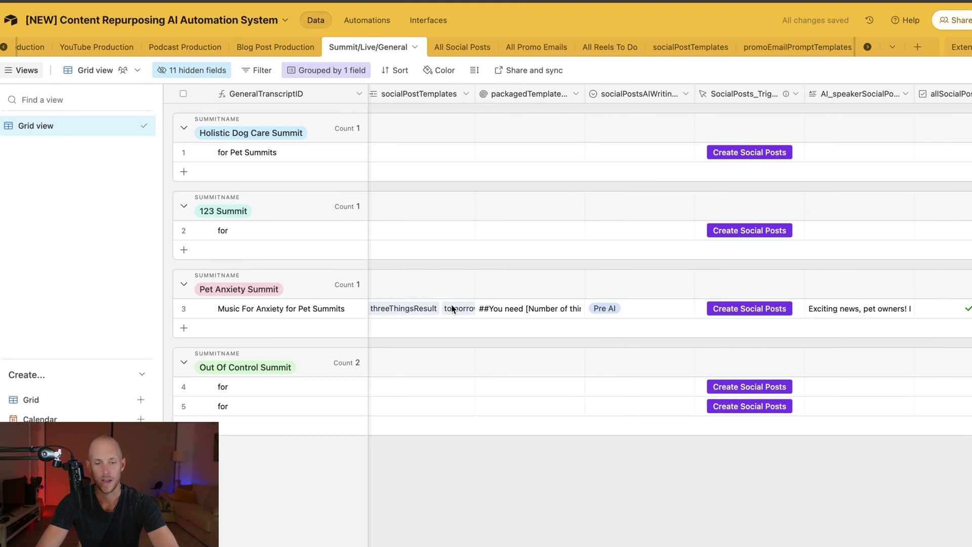
click(452, 308)
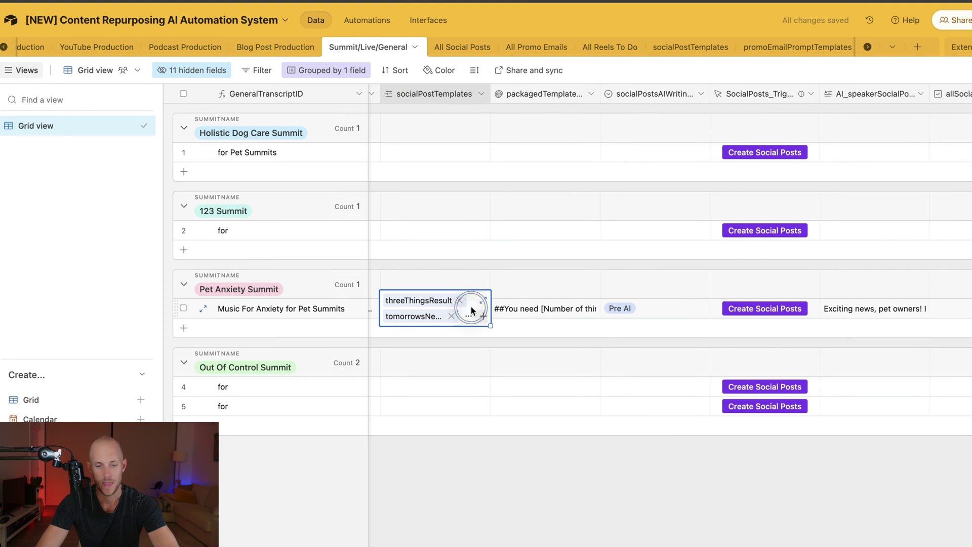
Step: Generate social posts for the Pet Anxiety Summit record and view All Social Posts
click(752, 308)
key(ctrl+w)
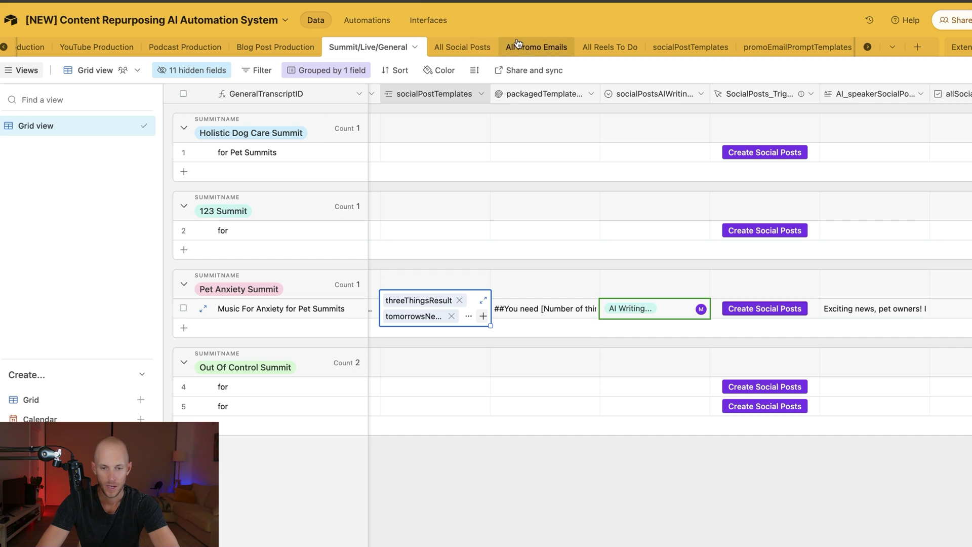
click(461, 47)
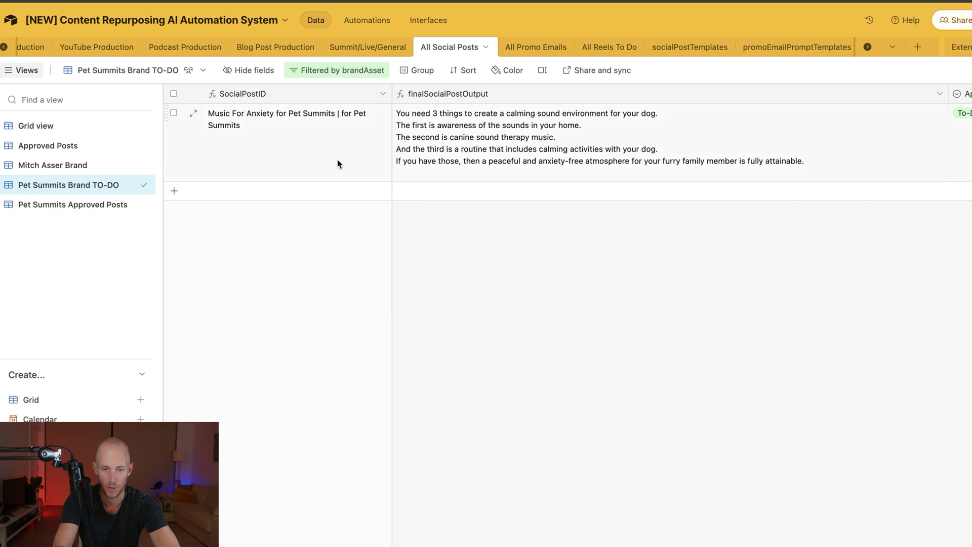
Step: Expand and read the full text of the first generated Music For Anxiety post
click(414, 127)
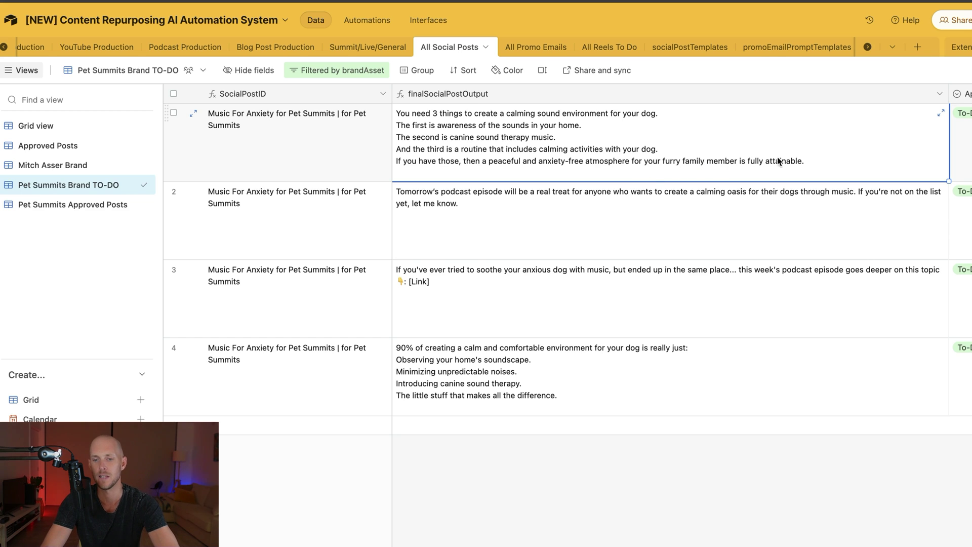
click(677, 162)
click(687, 163)
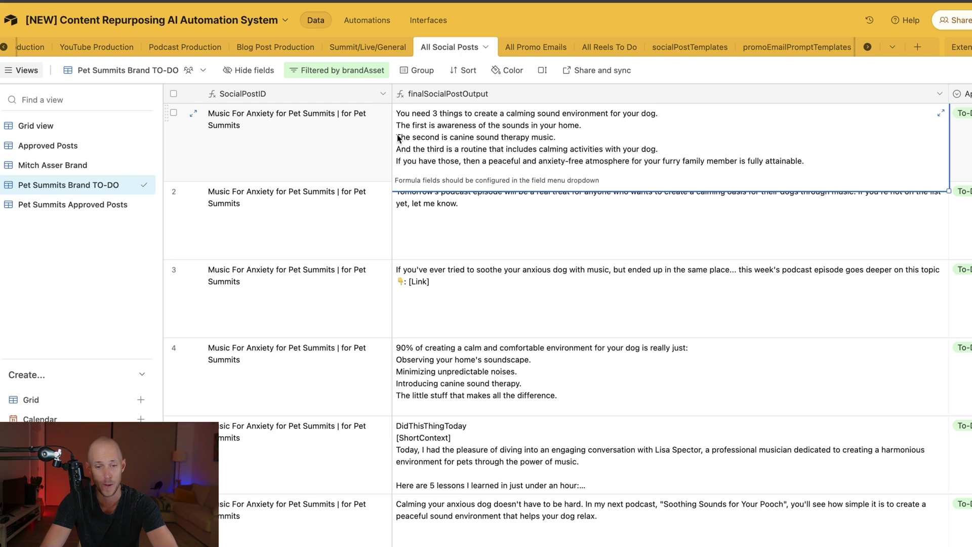
click(249, 164)
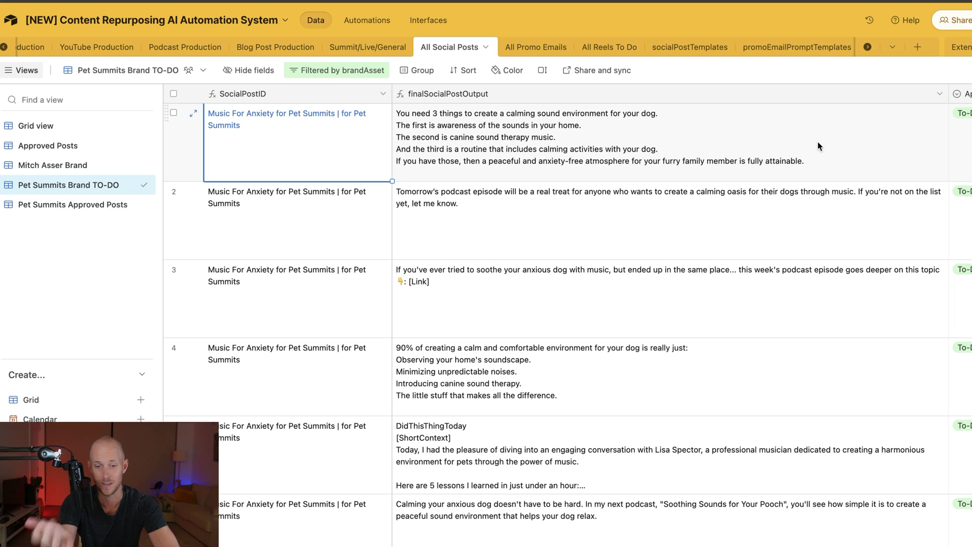
Step: Compare the second generated post with the first in the Pet Summits Brand TO-DO list
click(529, 230)
click(503, 157)
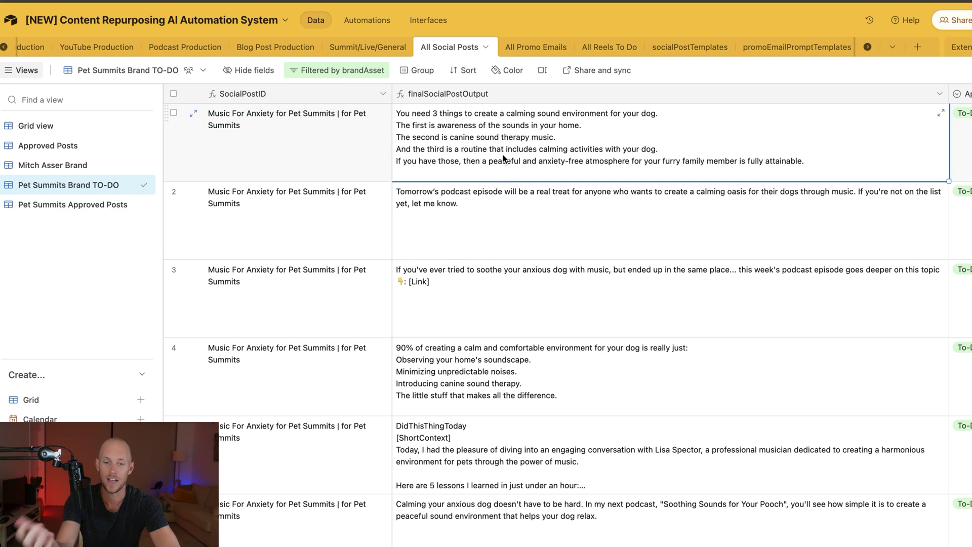
scroll(489, 214, down, 7)
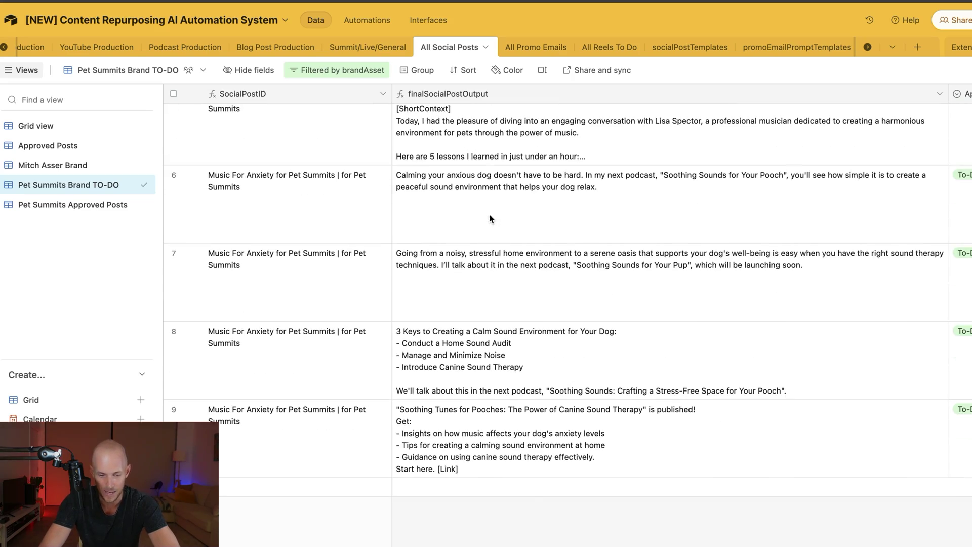
scroll(486, 210, up, 7)
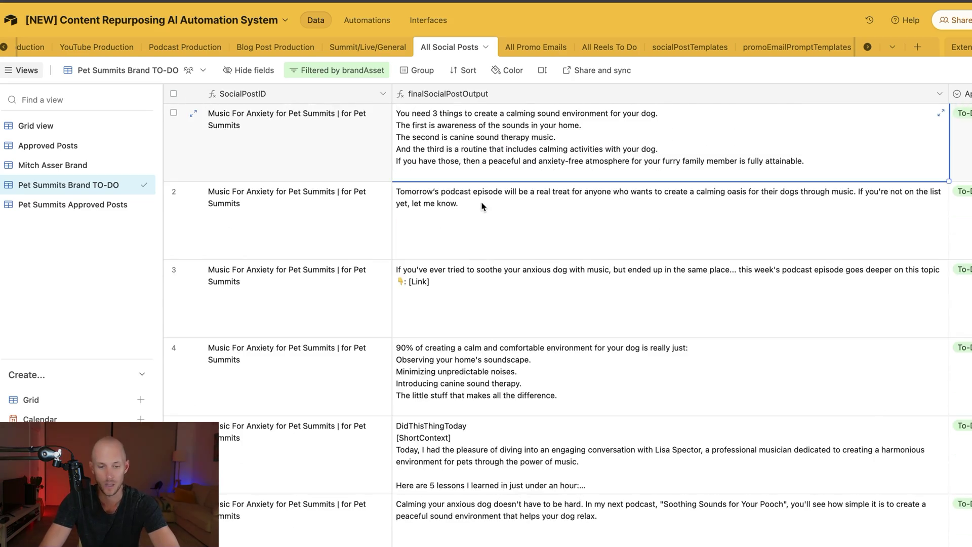
scroll(482, 206, down, 6)
scroll(482, 206, up, 6)
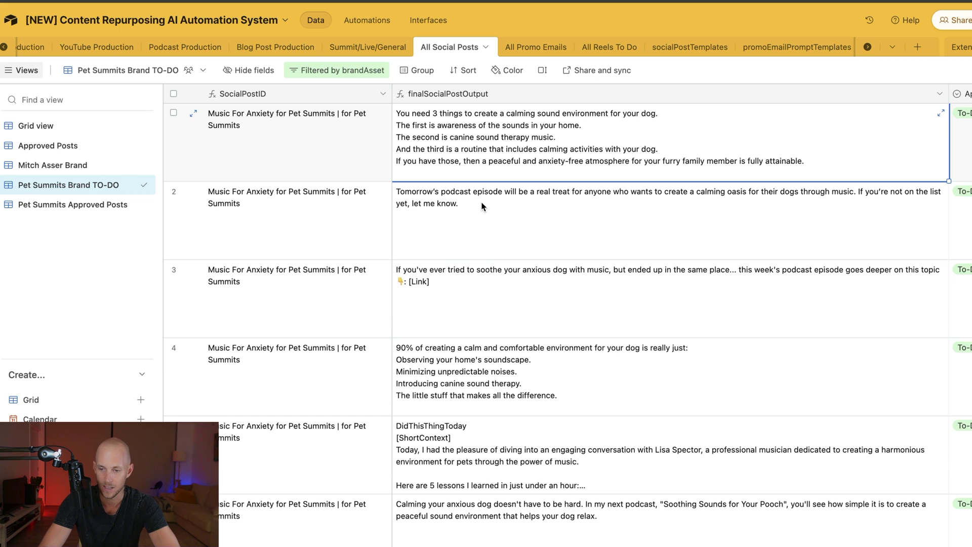
scroll(482, 205, right, 10)
scroll(490, 207, left, 10)
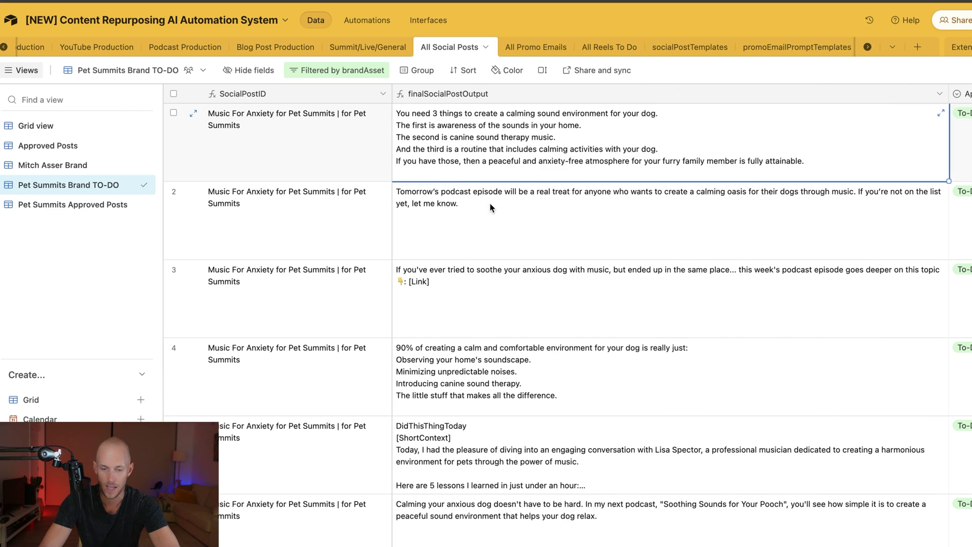
click(490, 203)
click(436, 150)
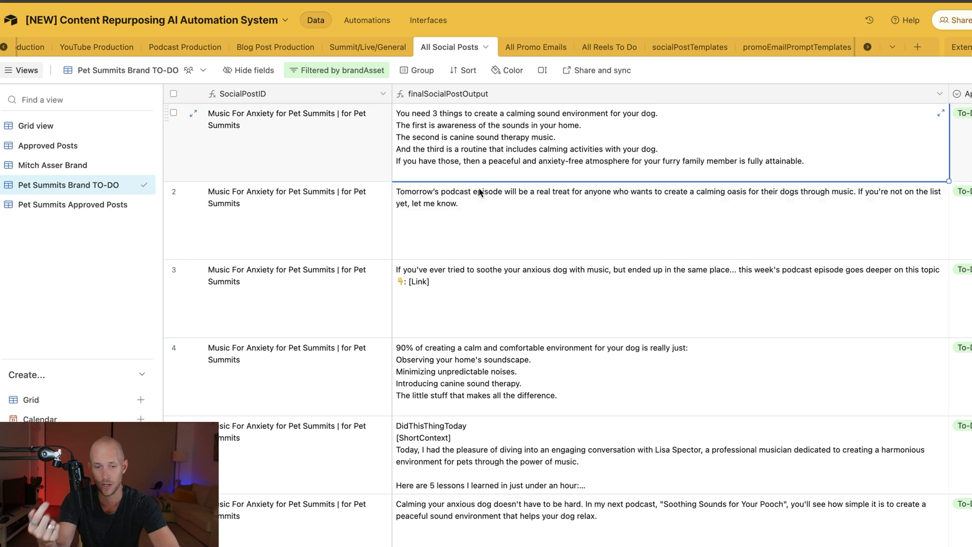
click(481, 201)
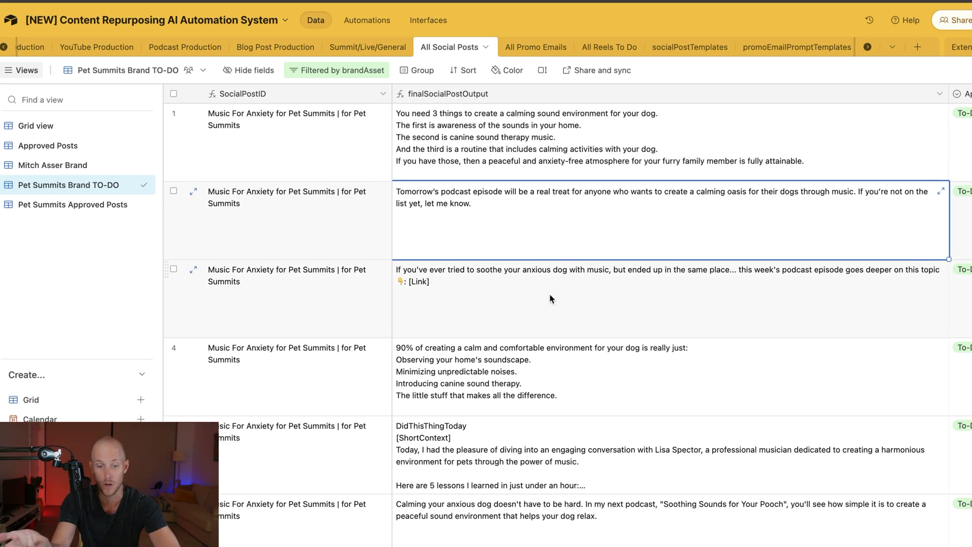
scroll(568, 277, down, 10)
scroll(551, 299, down, 5)
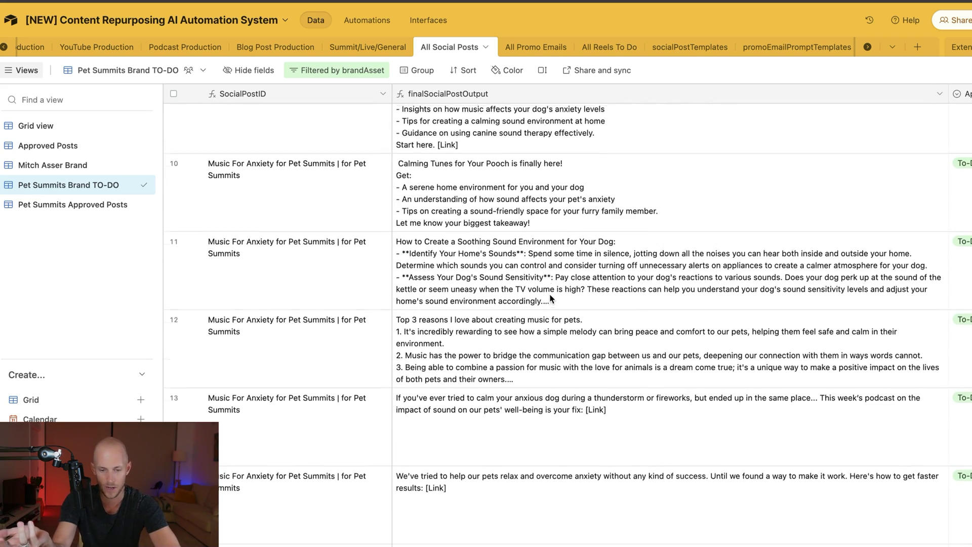
scroll(551, 298, up, 2)
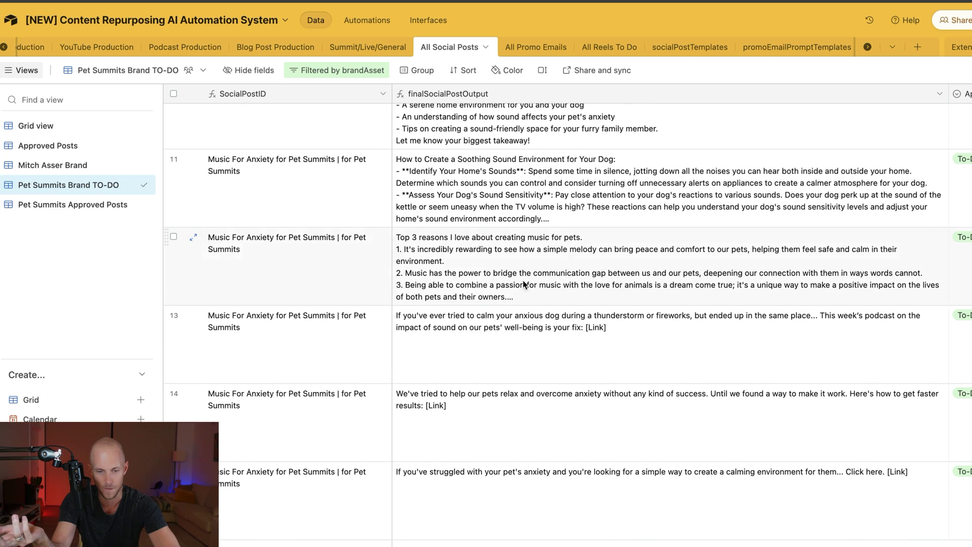
click(480, 266)
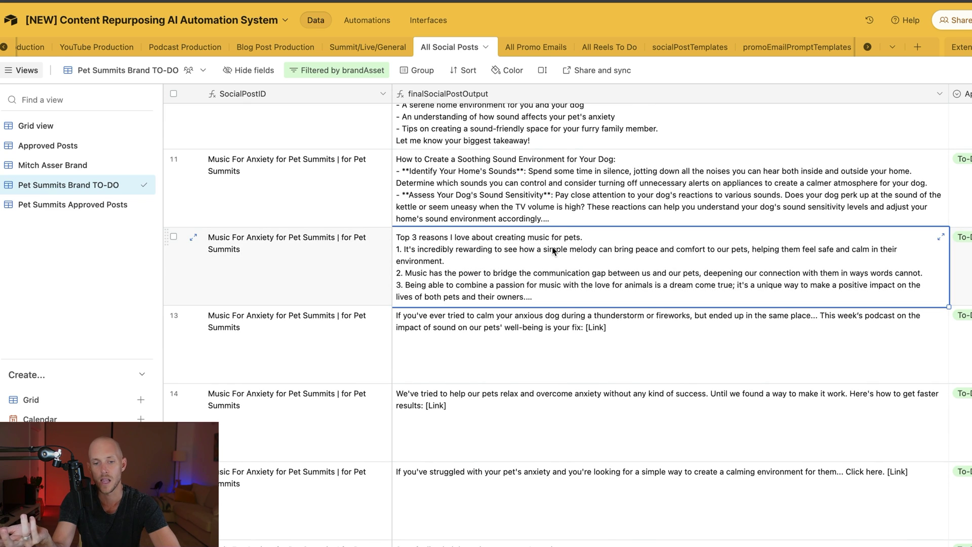
click(941, 237)
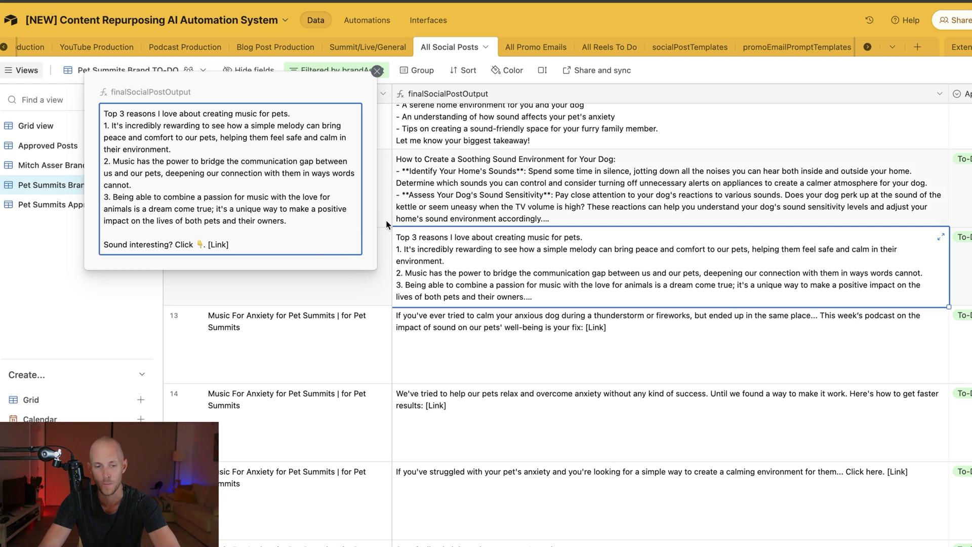
click(518, 327)
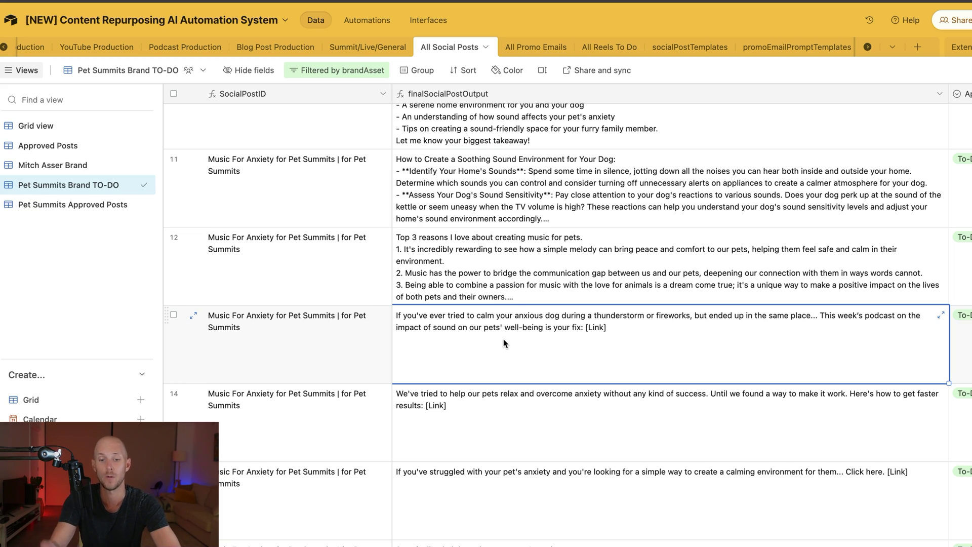
scroll(503, 339, down, 20)
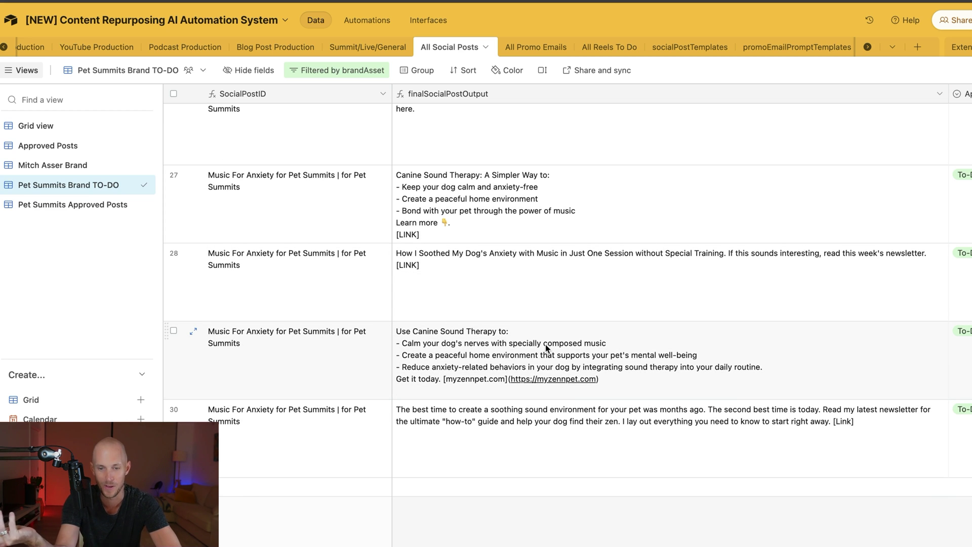
scroll(545, 345, up, 3)
scroll(545, 344, down, 3)
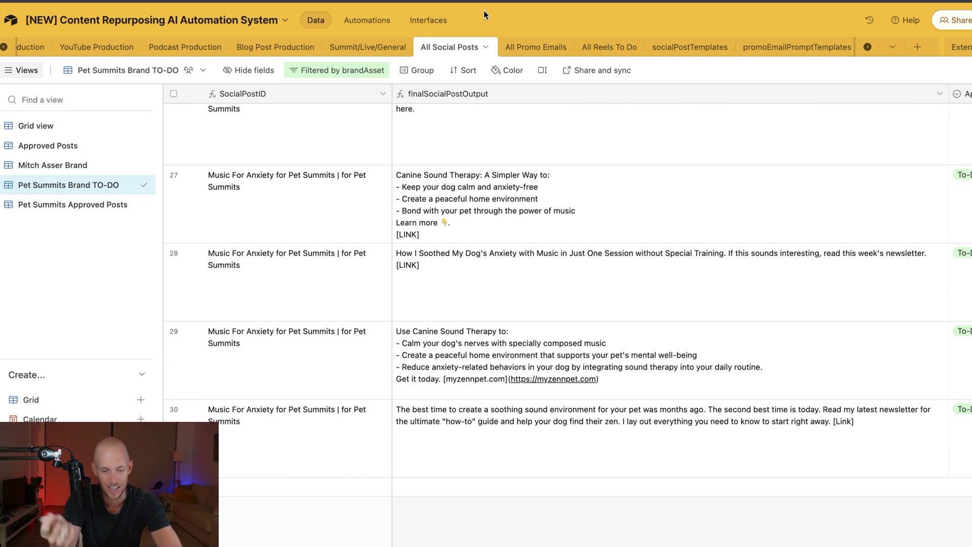
key(ctrl+Tab)
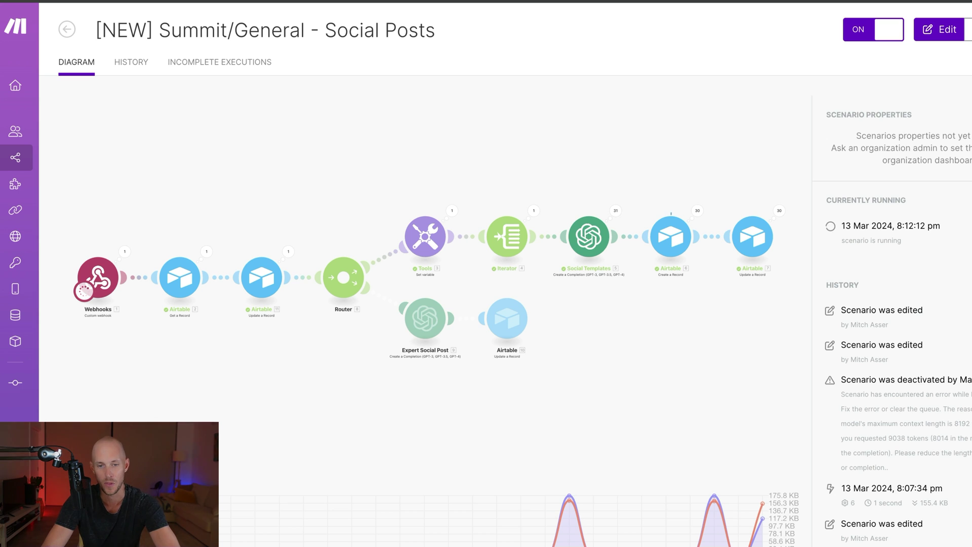
key(ctrl+Tab)
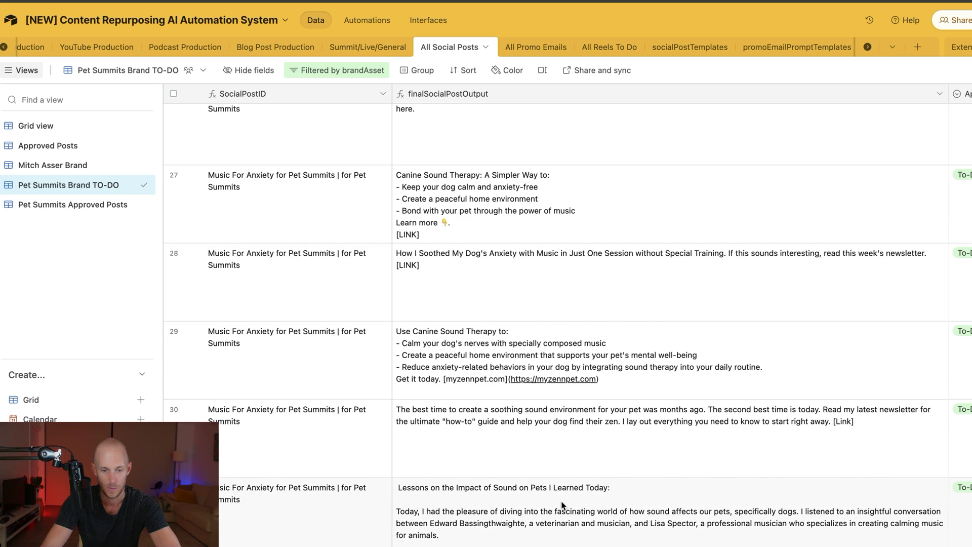
right_click(484, 436)
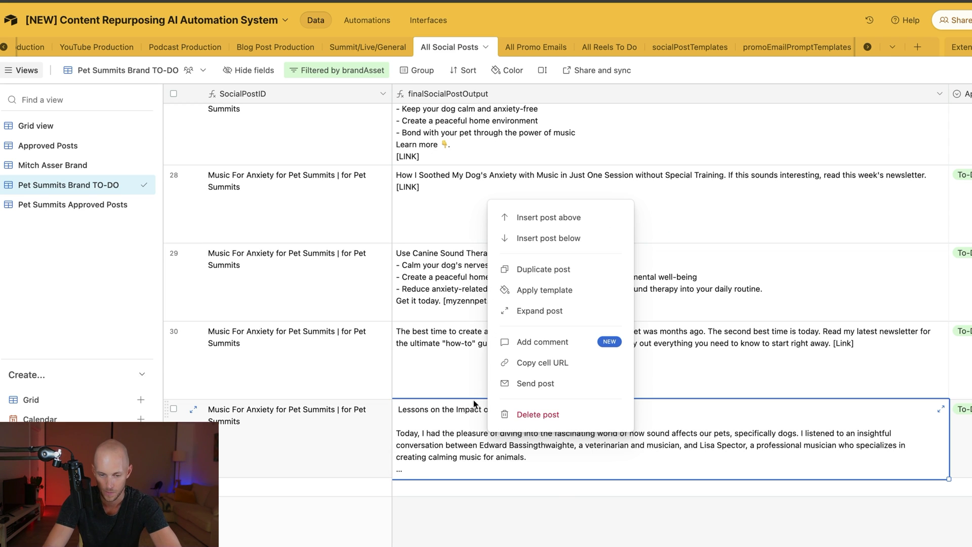
click(537, 309)
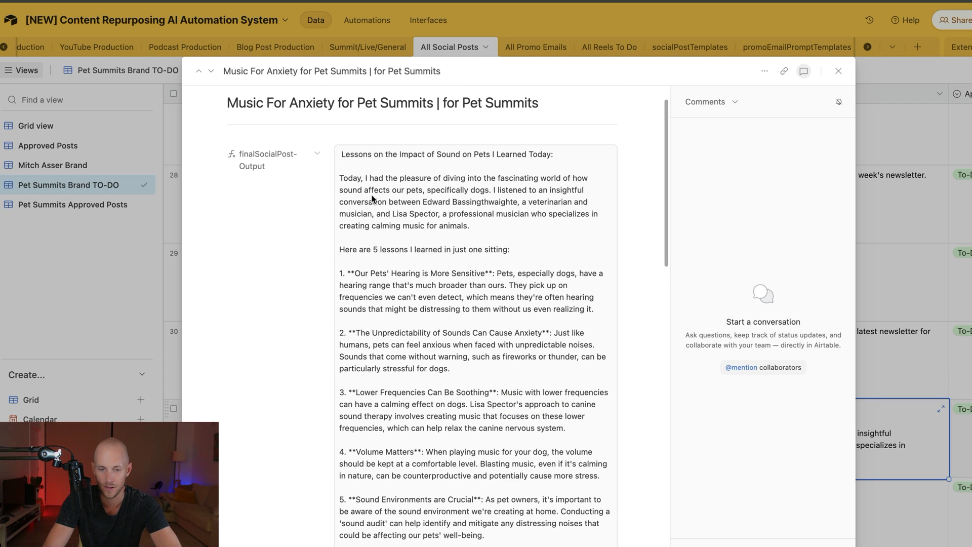
click(465, 153)
double_click(465, 154)
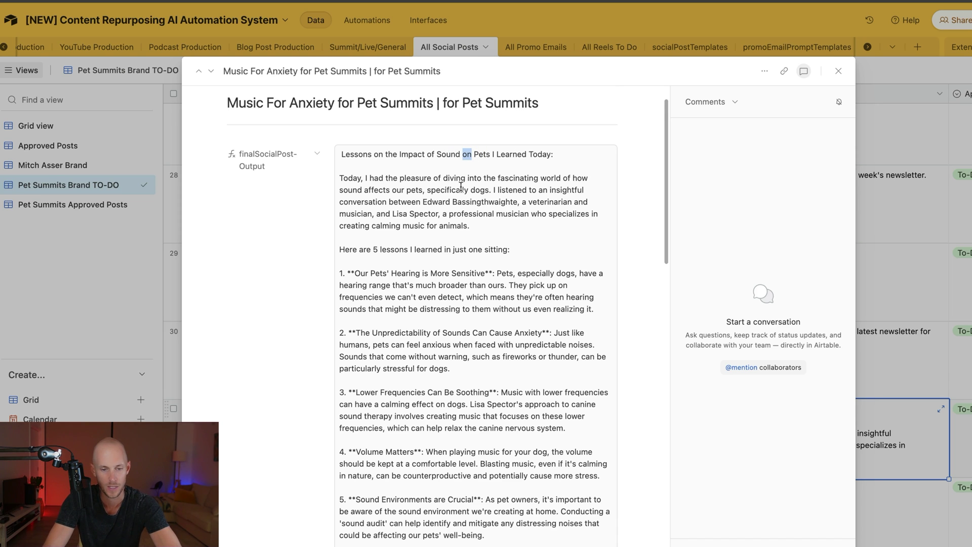
scroll(357, 172, down, 1)
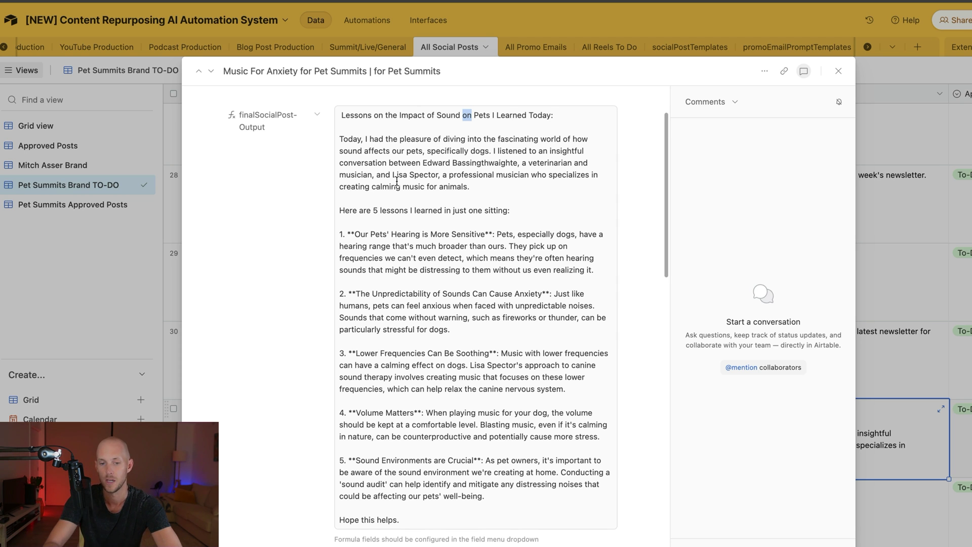
scroll(424, 200, down, 2)
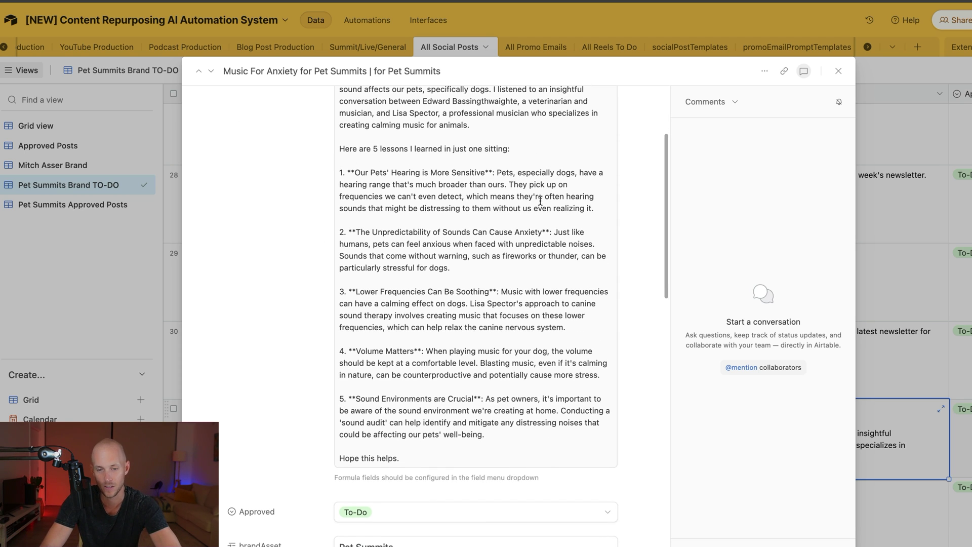
scroll(281, 383, down, 4)
scroll(281, 383, down, 3)
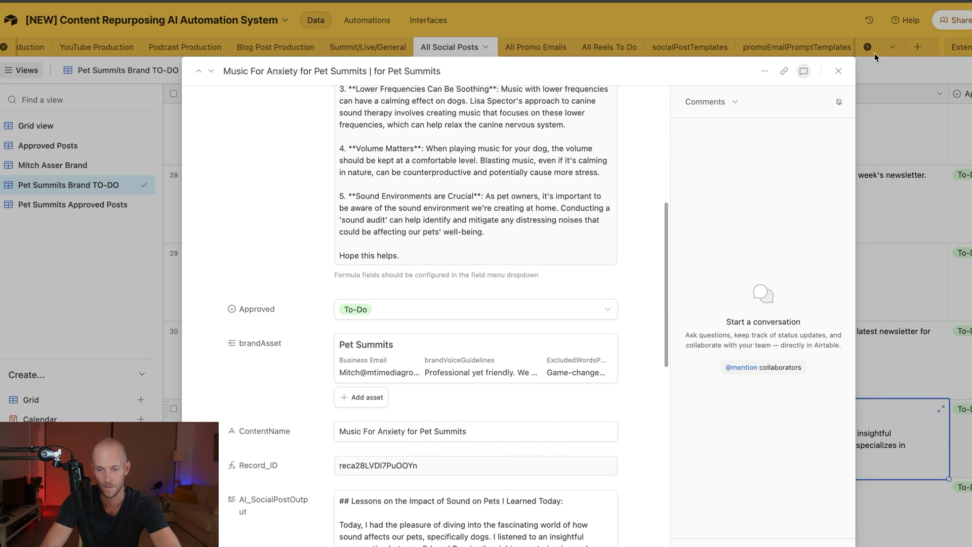
key(Escape)
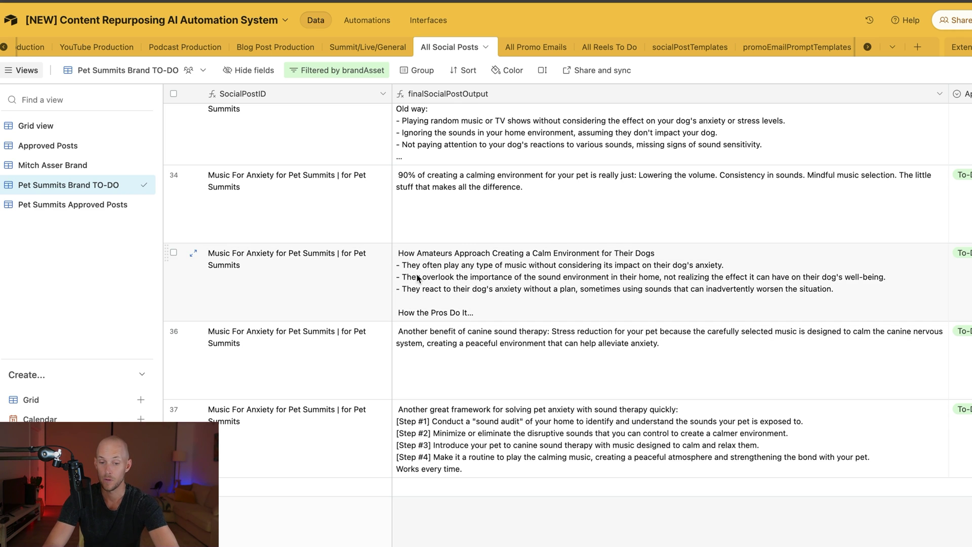
click(690, 46)
Step: Scroll through the templates from 90%ofX down to row 73's leanWriting entries like bestTraits
scroll(530, 297, down, 1)
scroll(530, 297, left, 1)
click(454, 354)
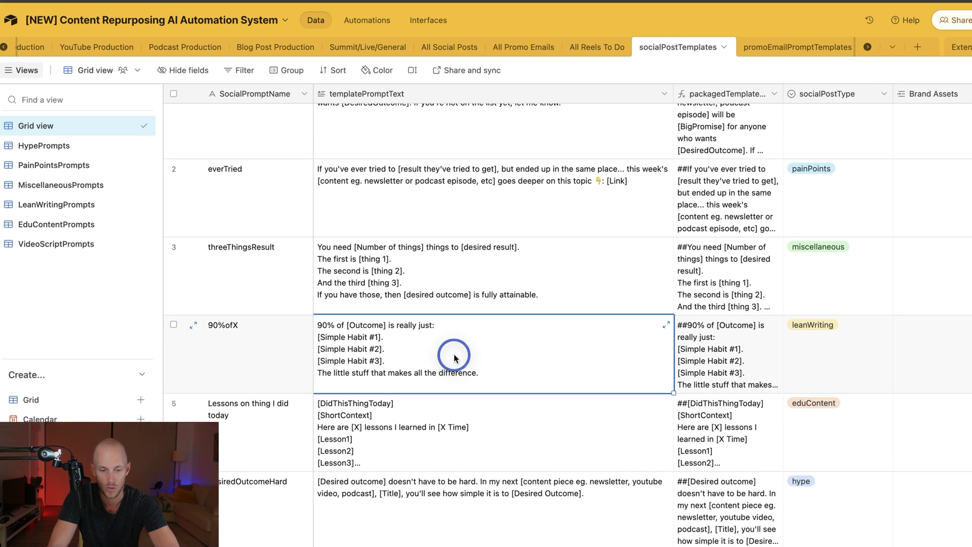
scroll(453, 354, down, 2)
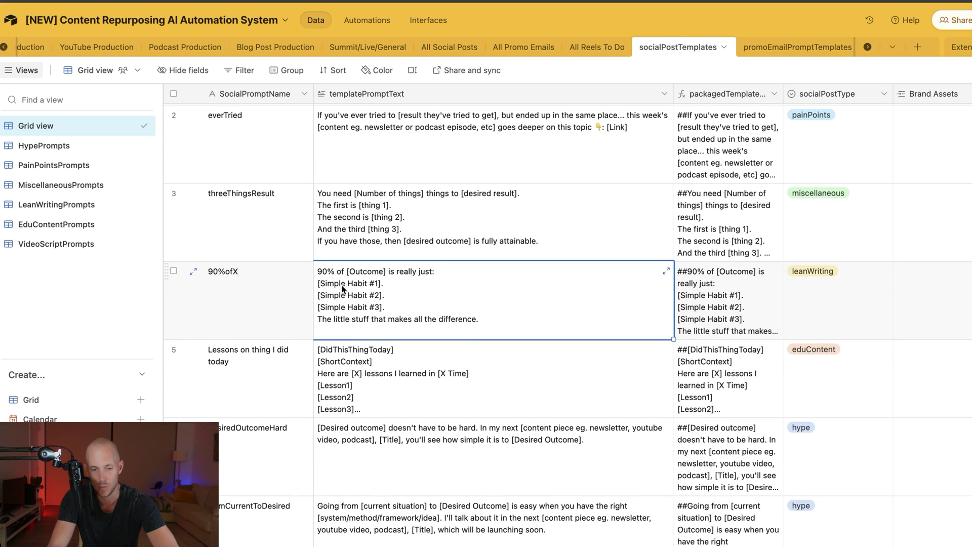
scroll(334, 347, down, 3)
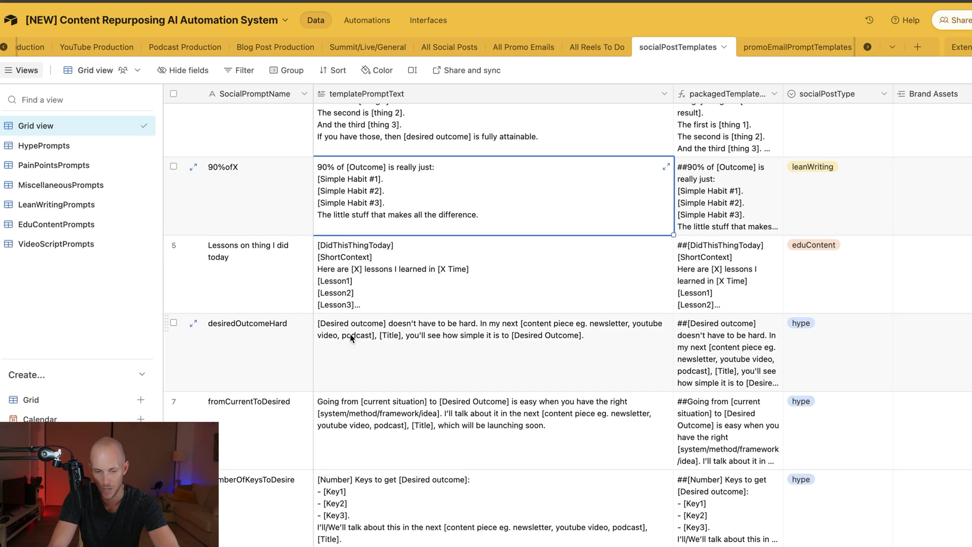
scroll(382, 309, down, 8)
scroll(383, 305, down, 8)
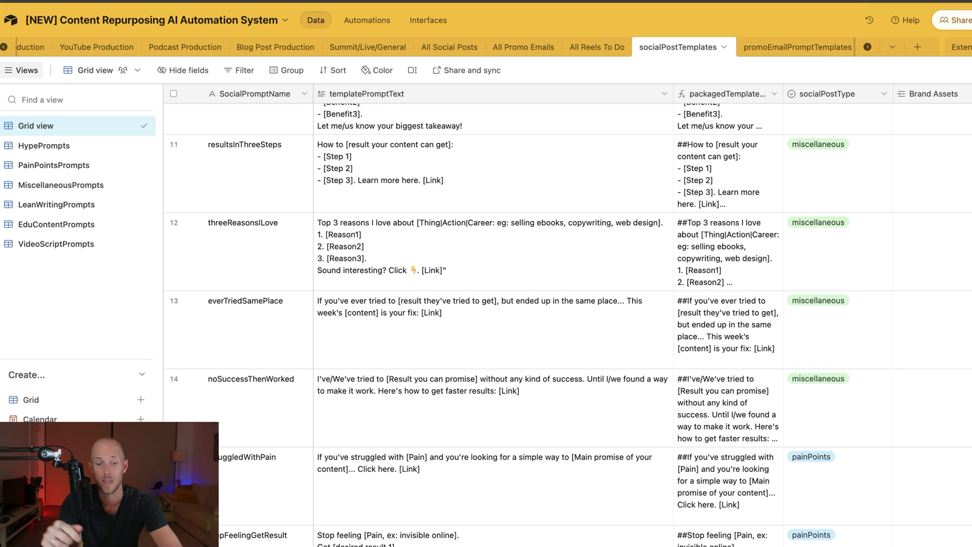
scroll(466, 378, down, 20)
scroll(466, 378, down, 20)
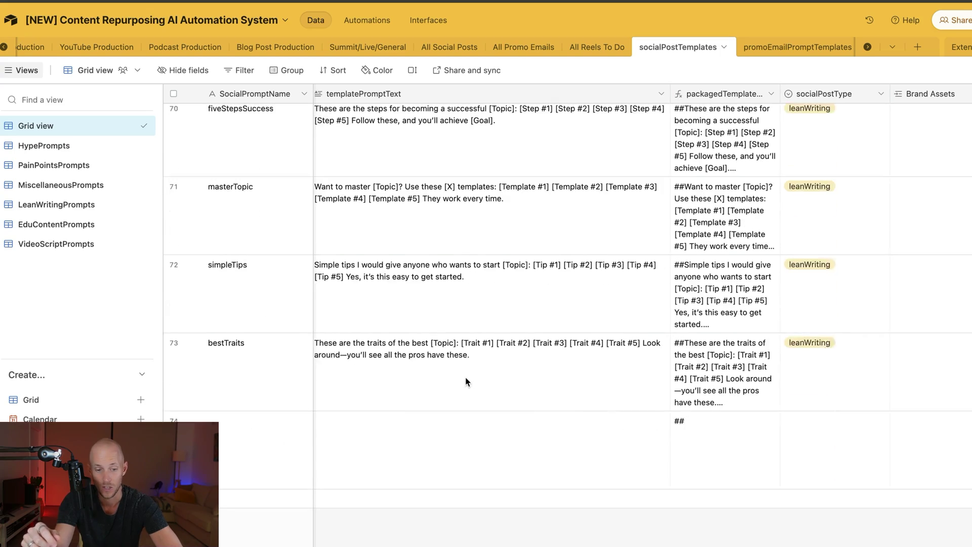
scroll(466, 377, up, 7)
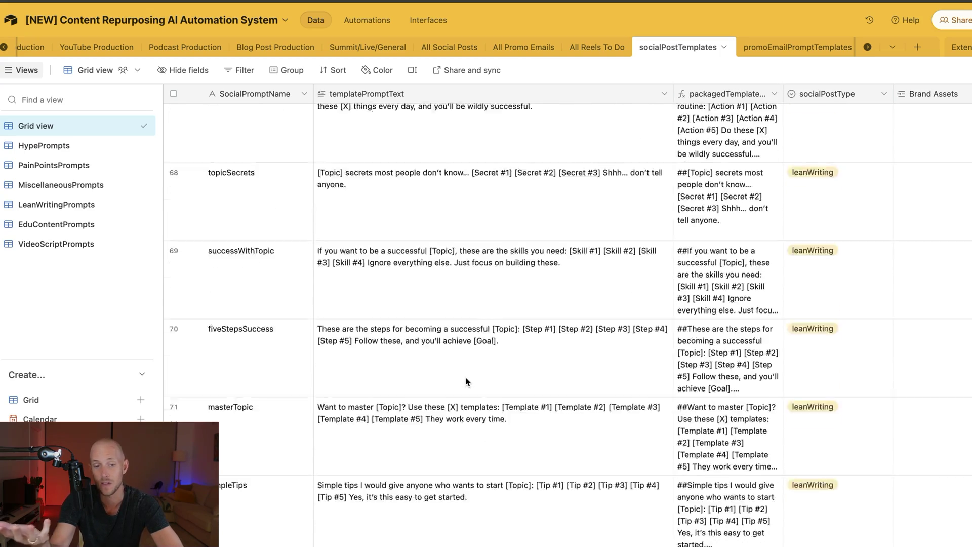
scroll(466, 378, down, 3)
scroll(465, 378, down, 1)
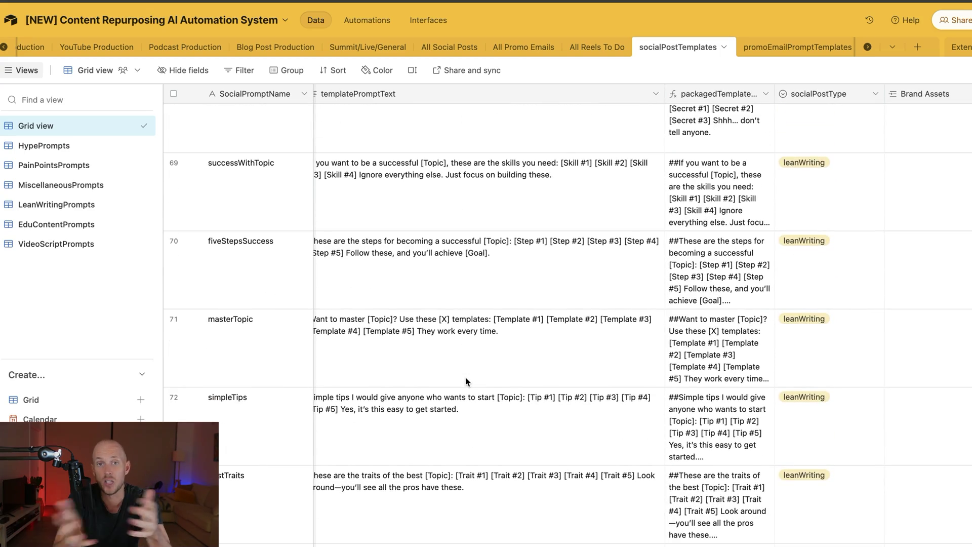